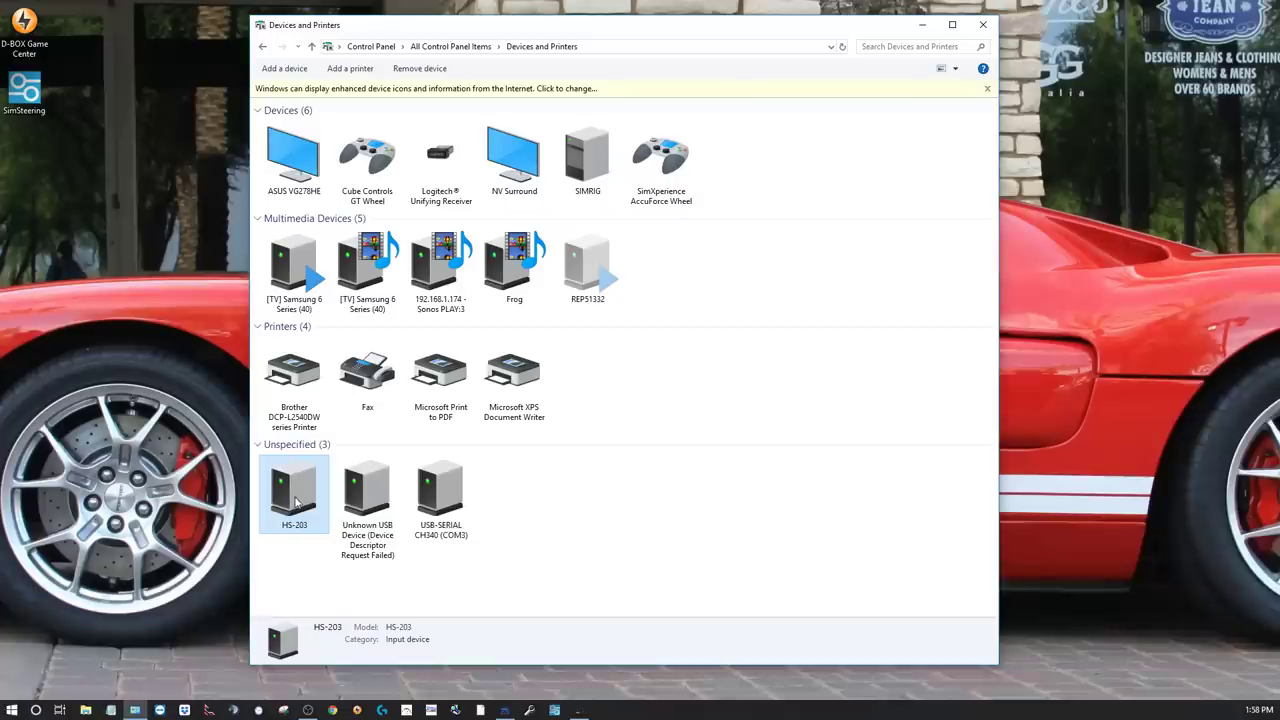
View the properties of the unspecified HS-203 device, and close Devices and Printers
right_click(295, 503)
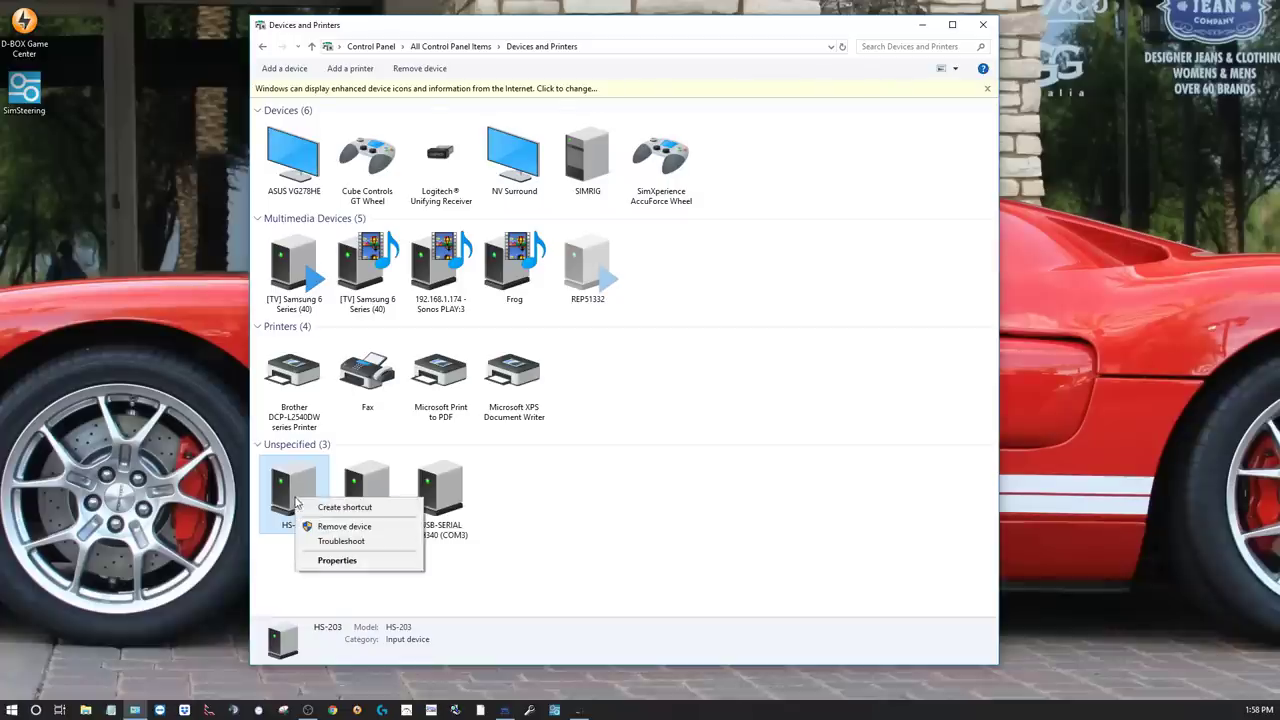
click(370, 563)
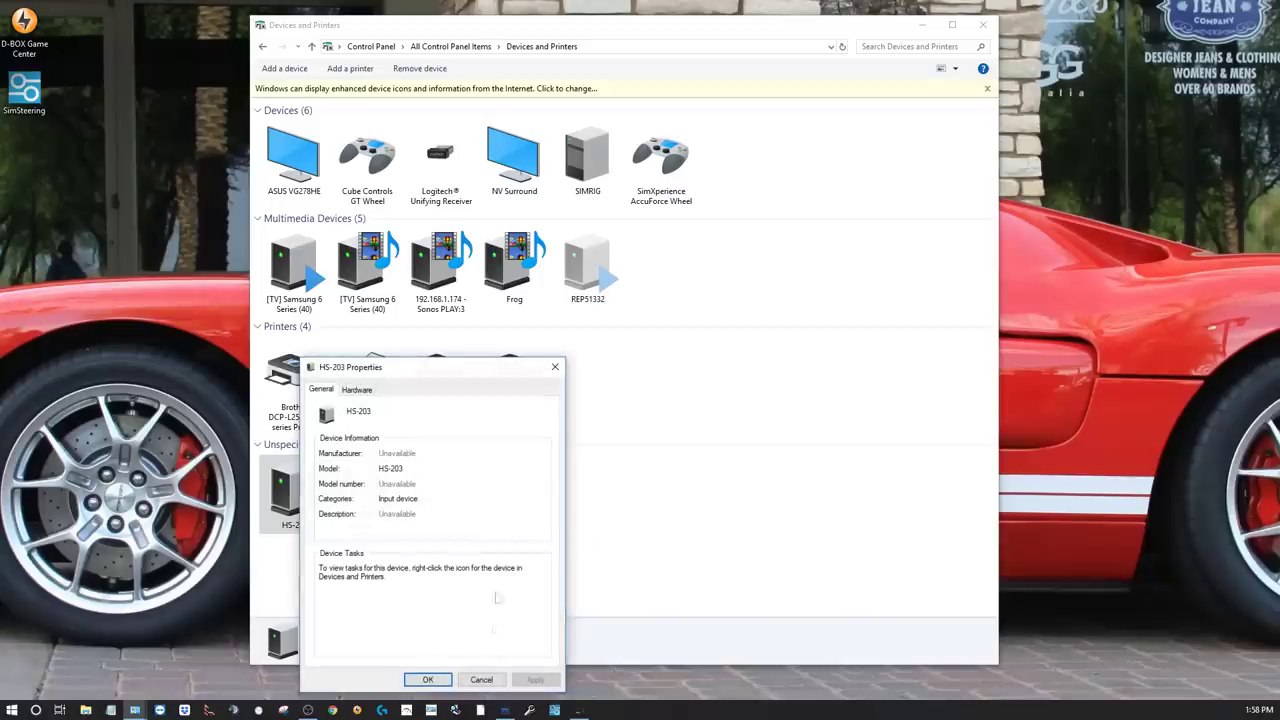
click(428, 680)
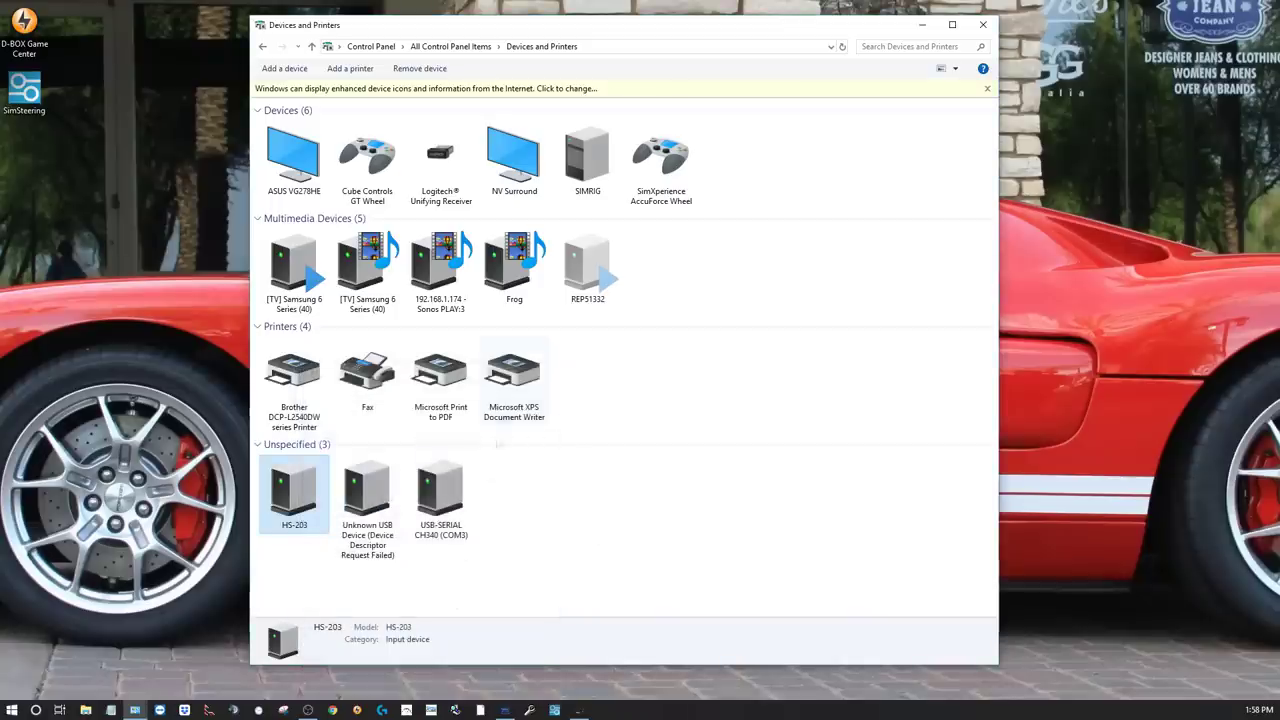
click(983, 24)
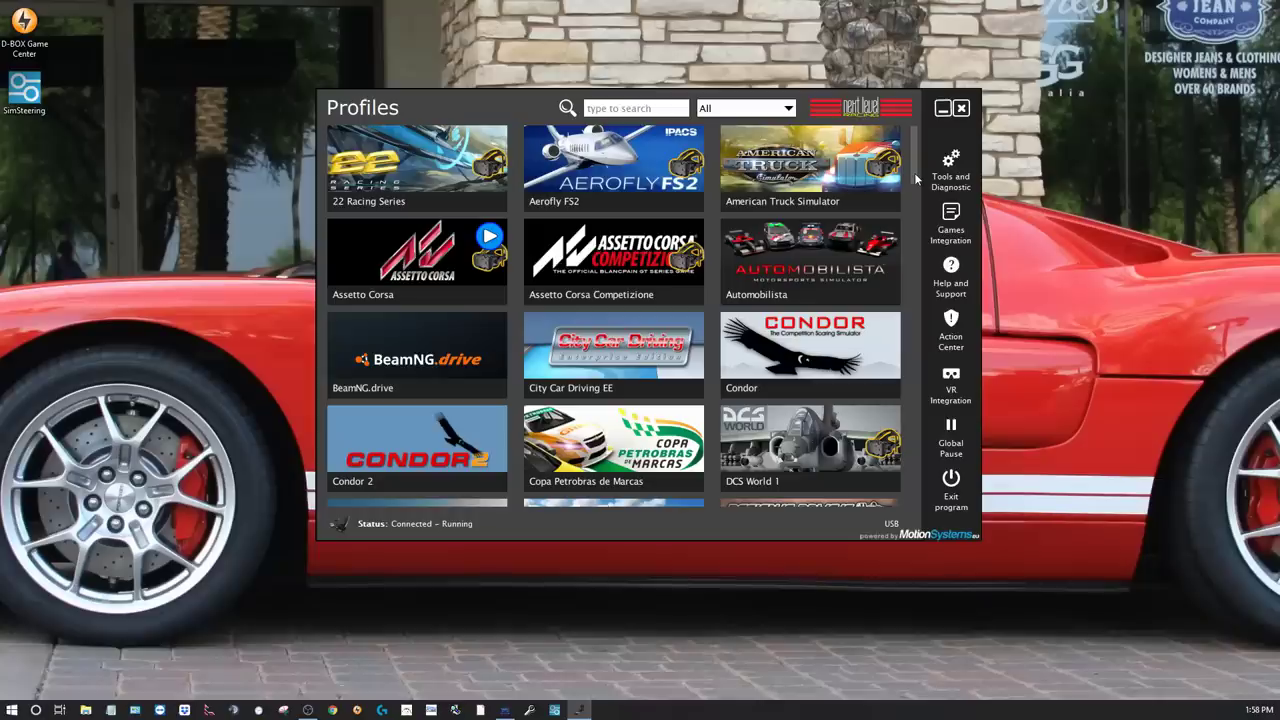
Browse the full list of game profiles, including the user-made ones at the end, and return to the start
drag(916, 178, 911, 515)
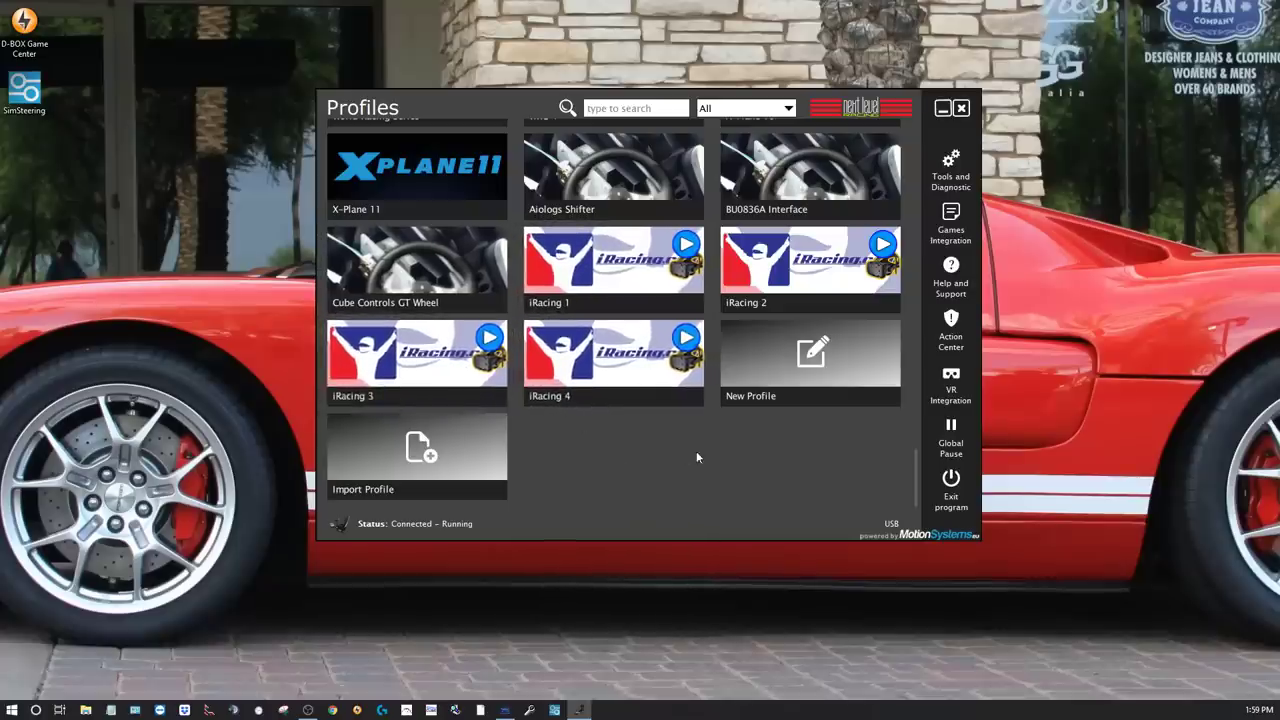
scroll(779, 482, up, 15)
scroll(779, 484, up, 6)
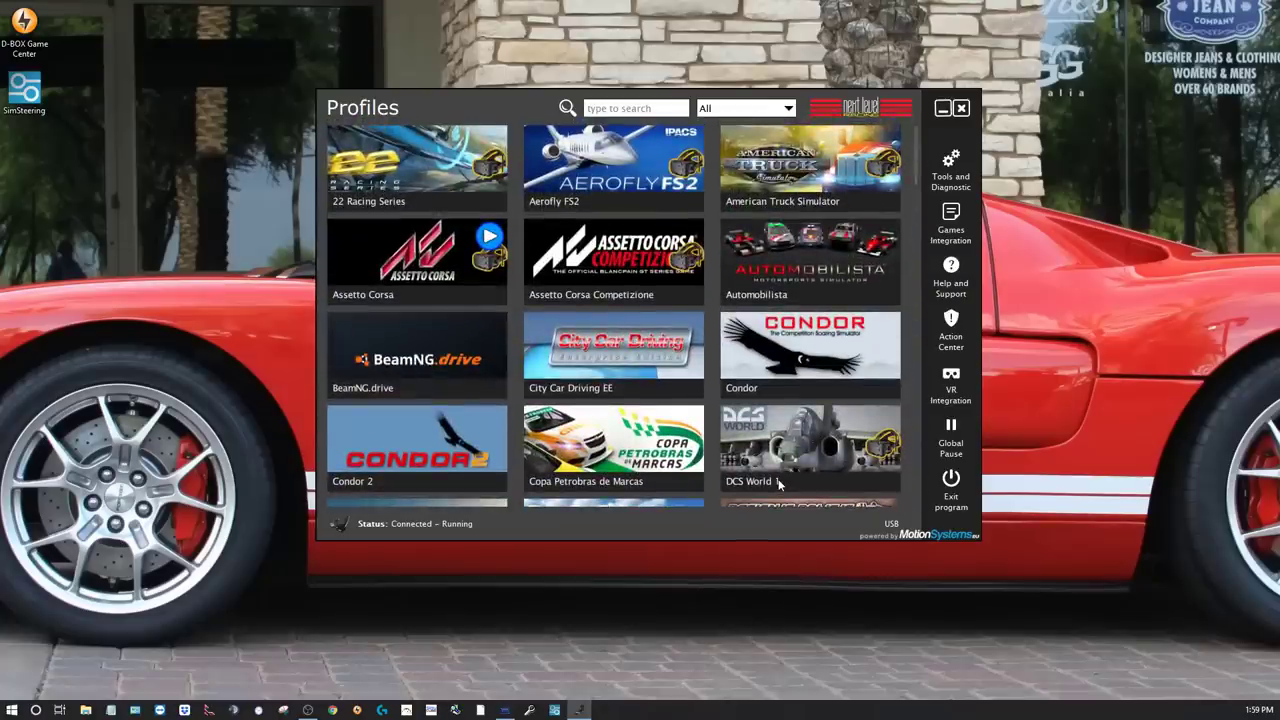
scroll(779, 482, down, 2)
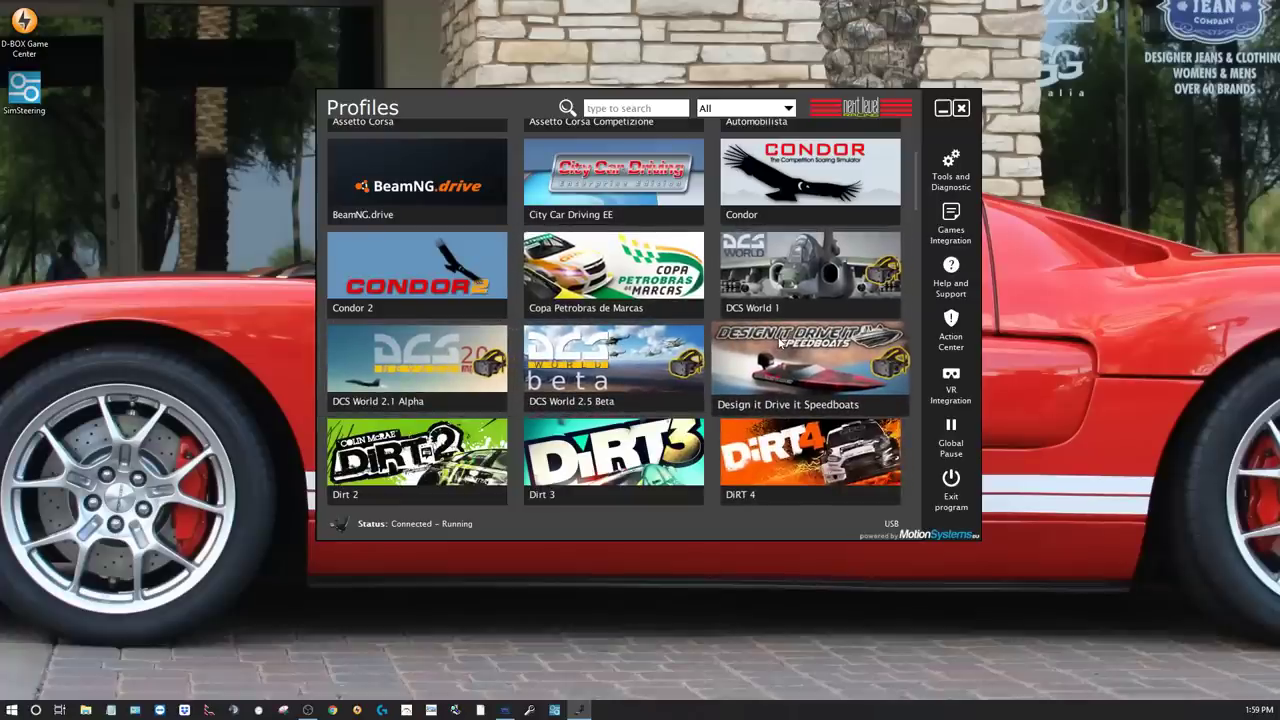
scroll(779, 342, up, 2)
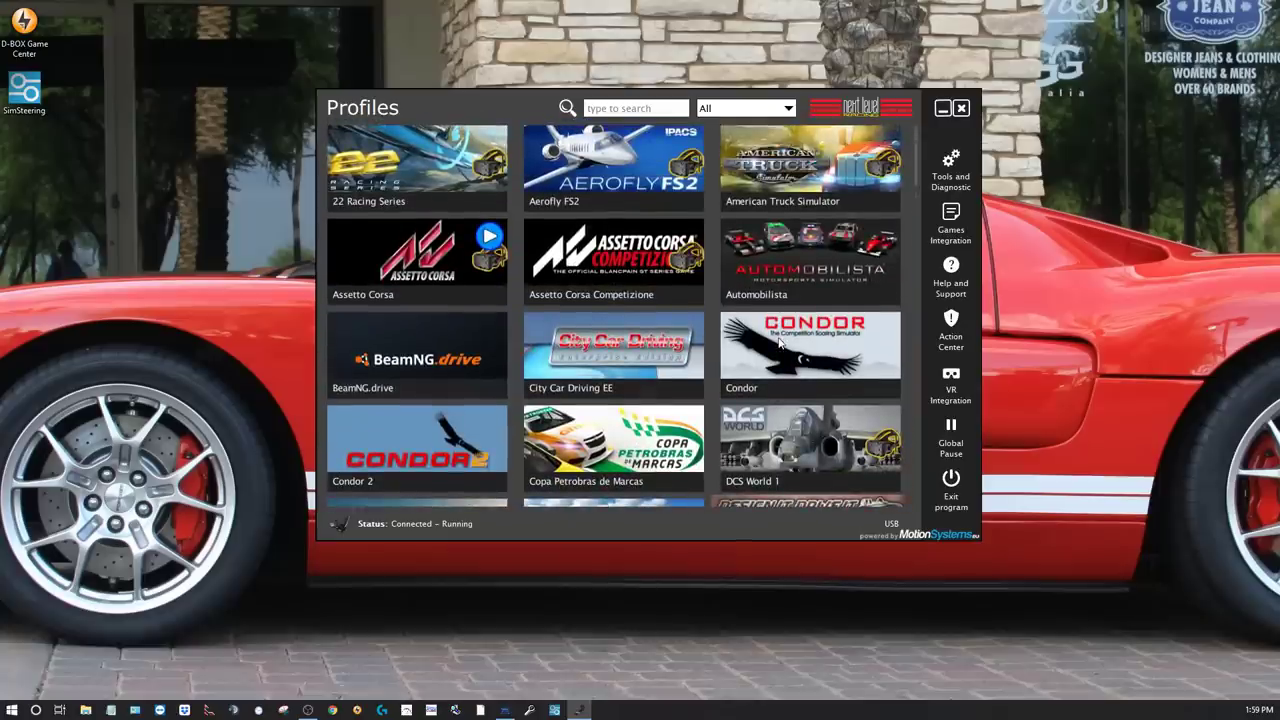
scroll(779, 342, down, 5)
scroll(779, 342, up, 5)
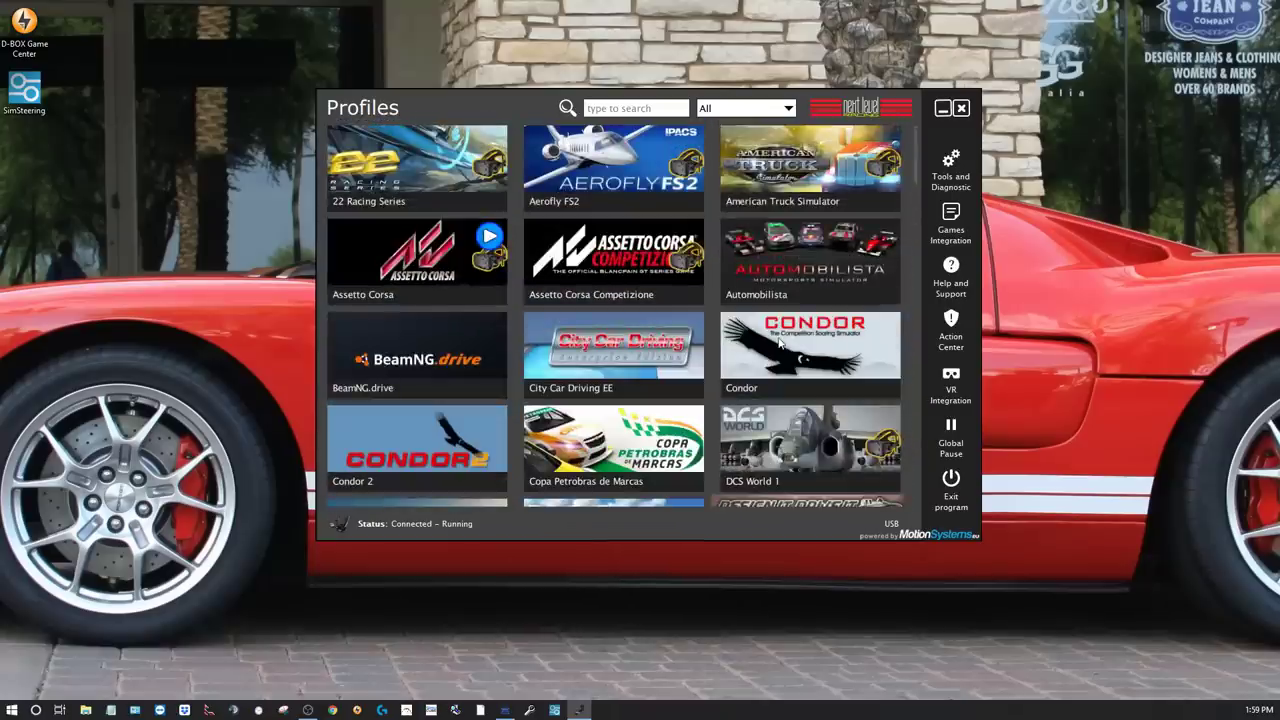
Filter the profiles by Only installed, Favorites and Only user's in turn, and switch back to All
click(775, 110)
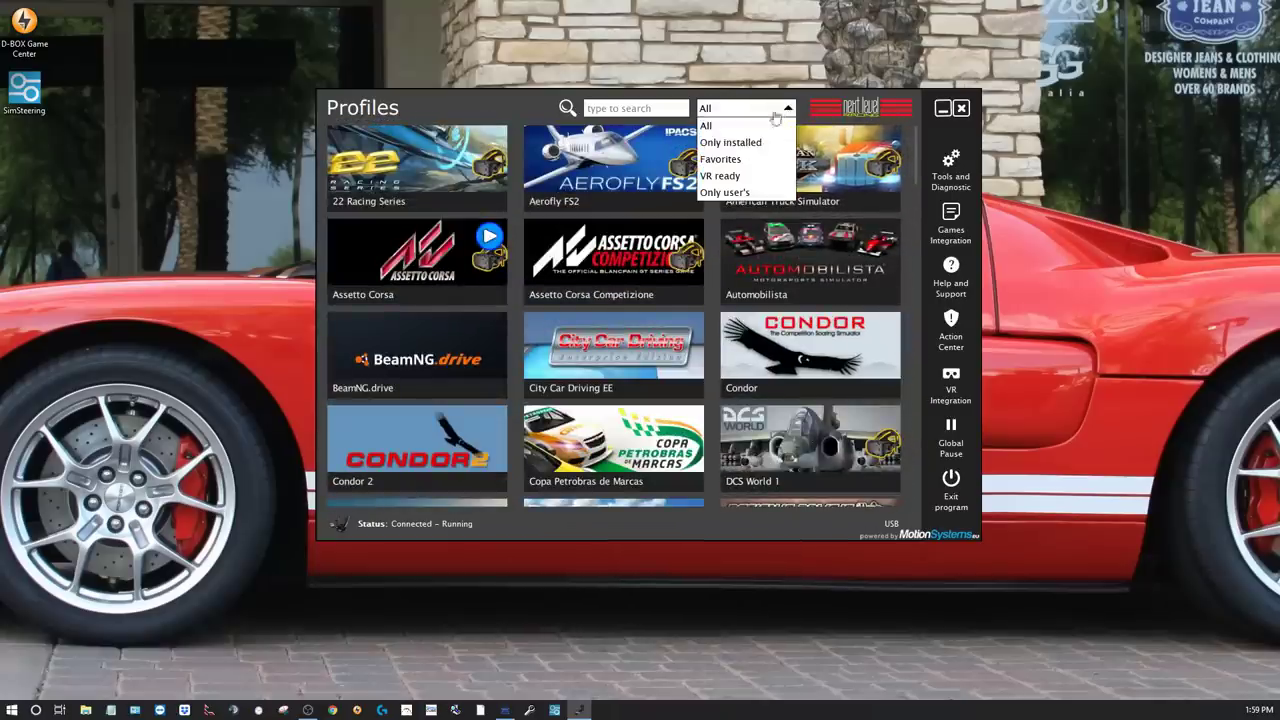
click(728, 143)
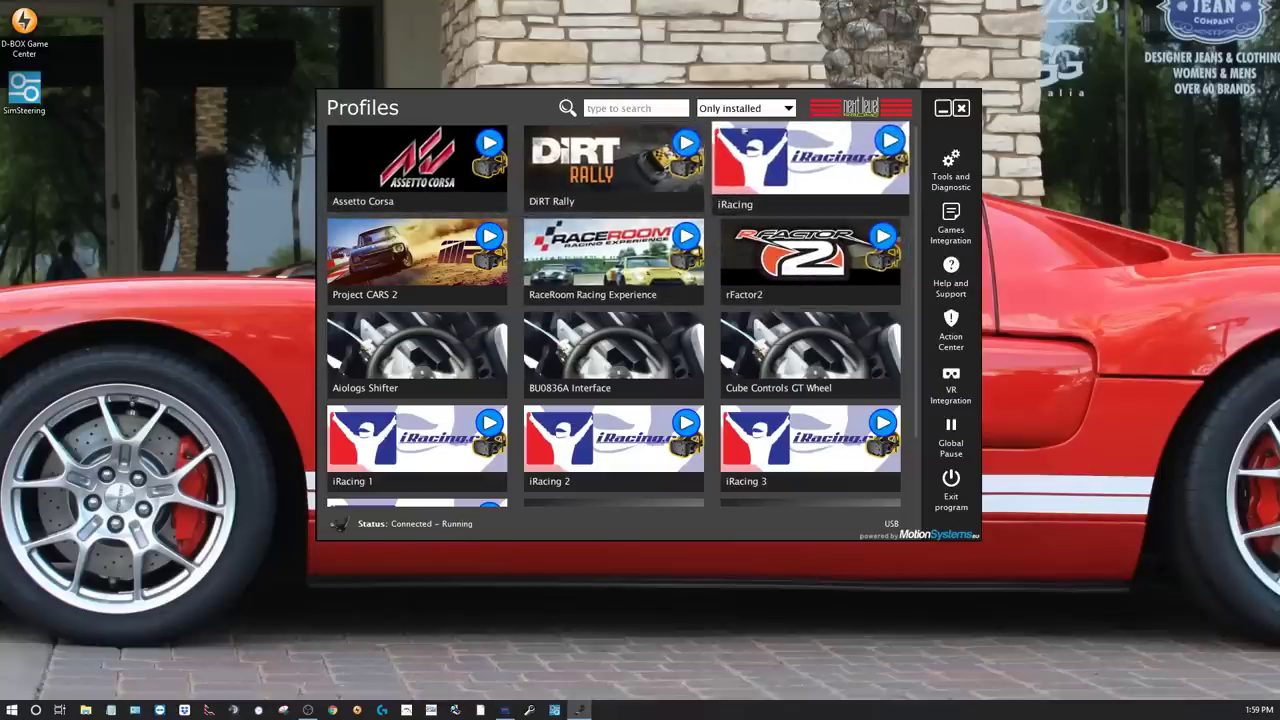
click(758, 112)
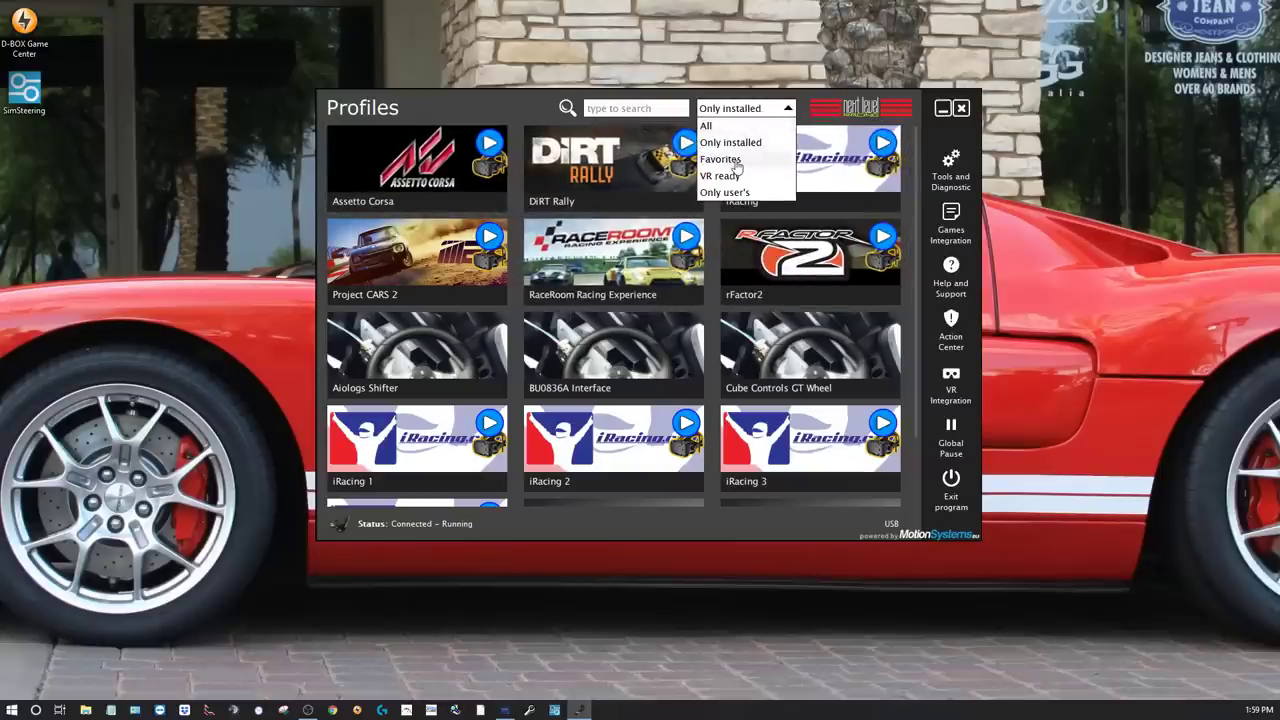
click(721, 159)
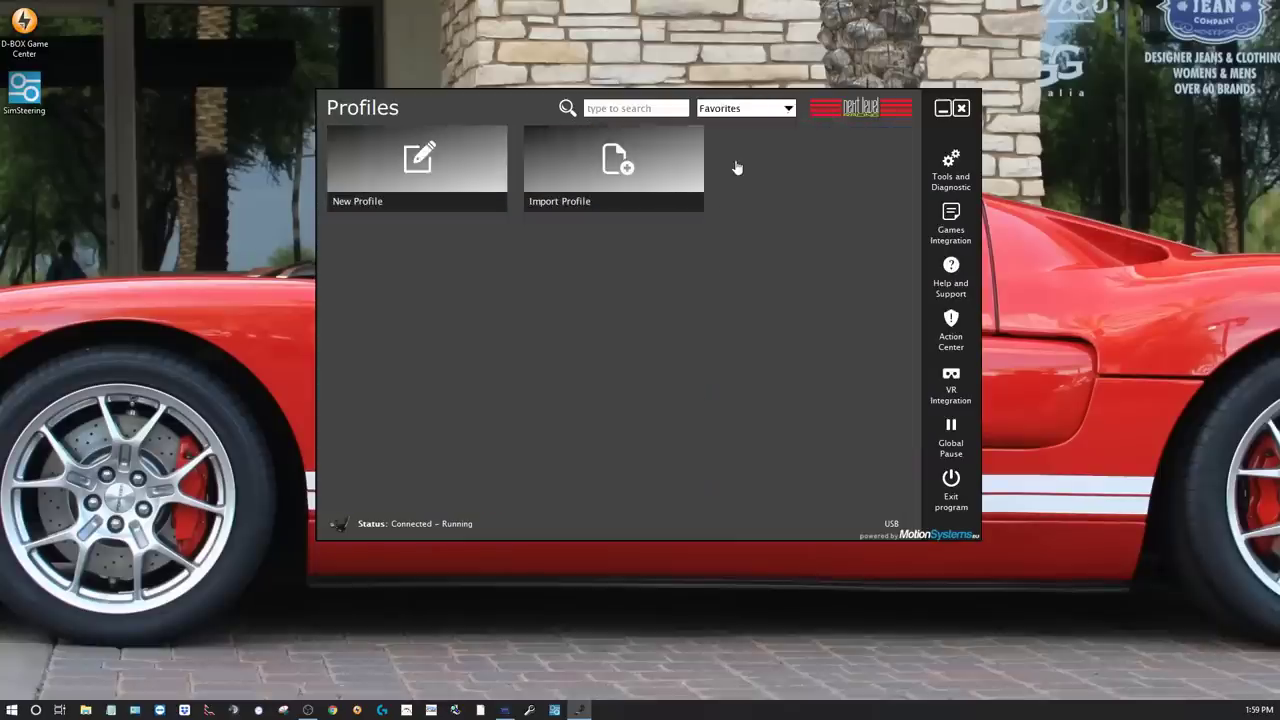
click(757, 108)
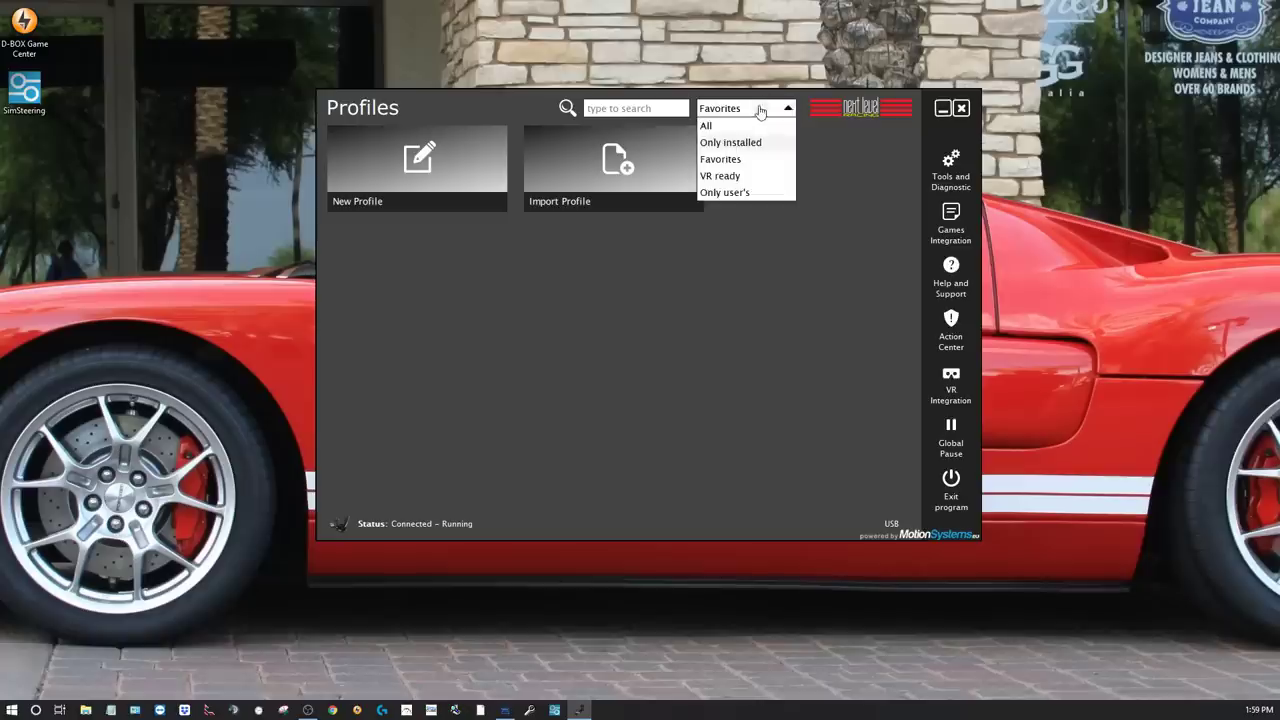
click(720, 192)
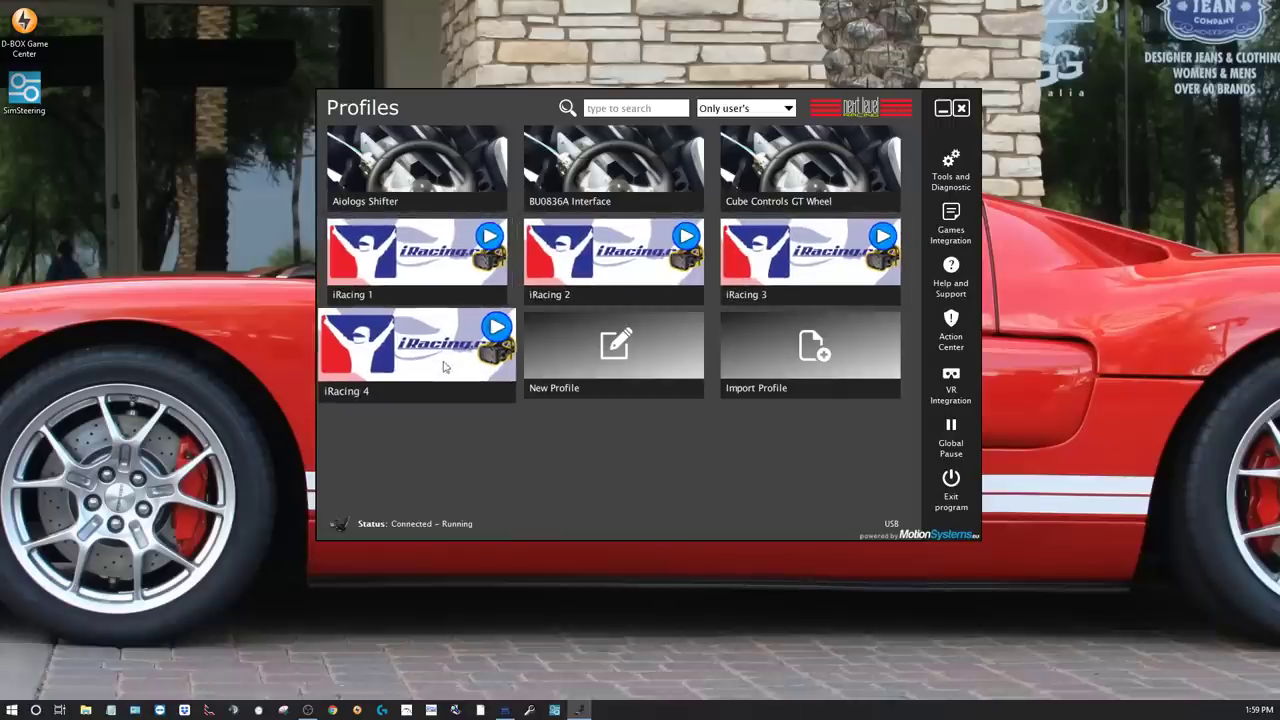
click(790, 110)
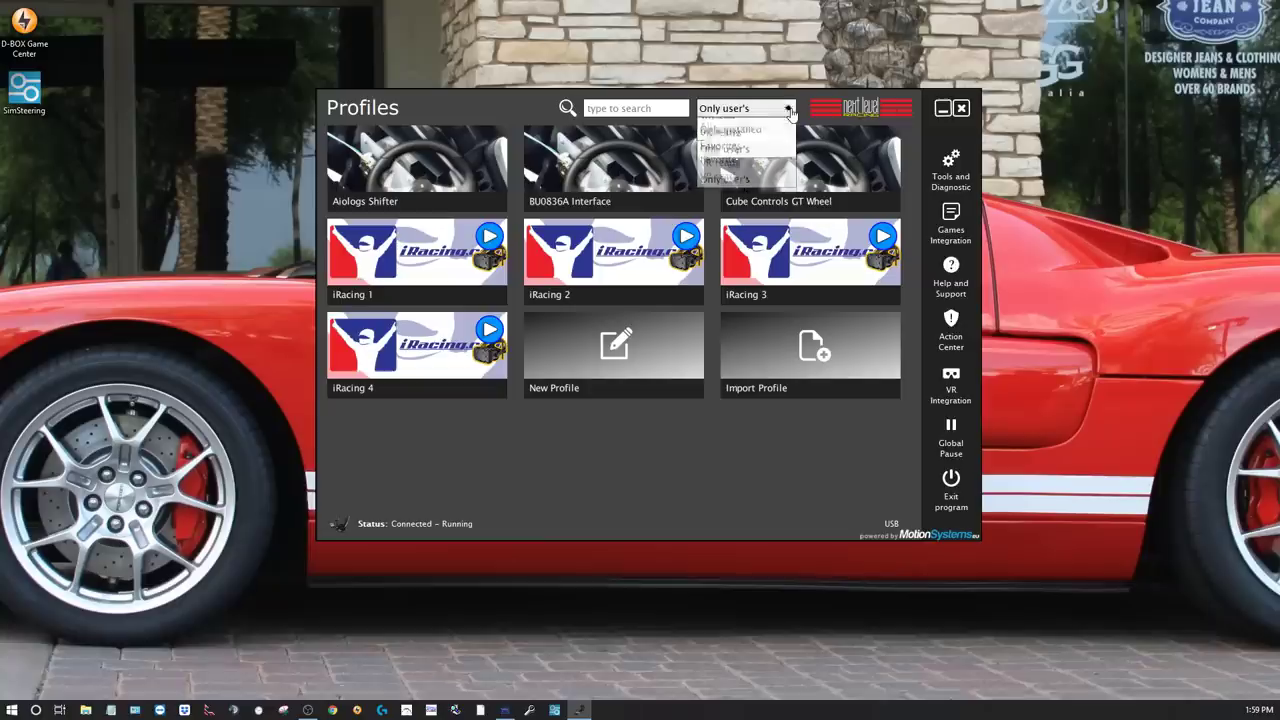
click(771, 126)
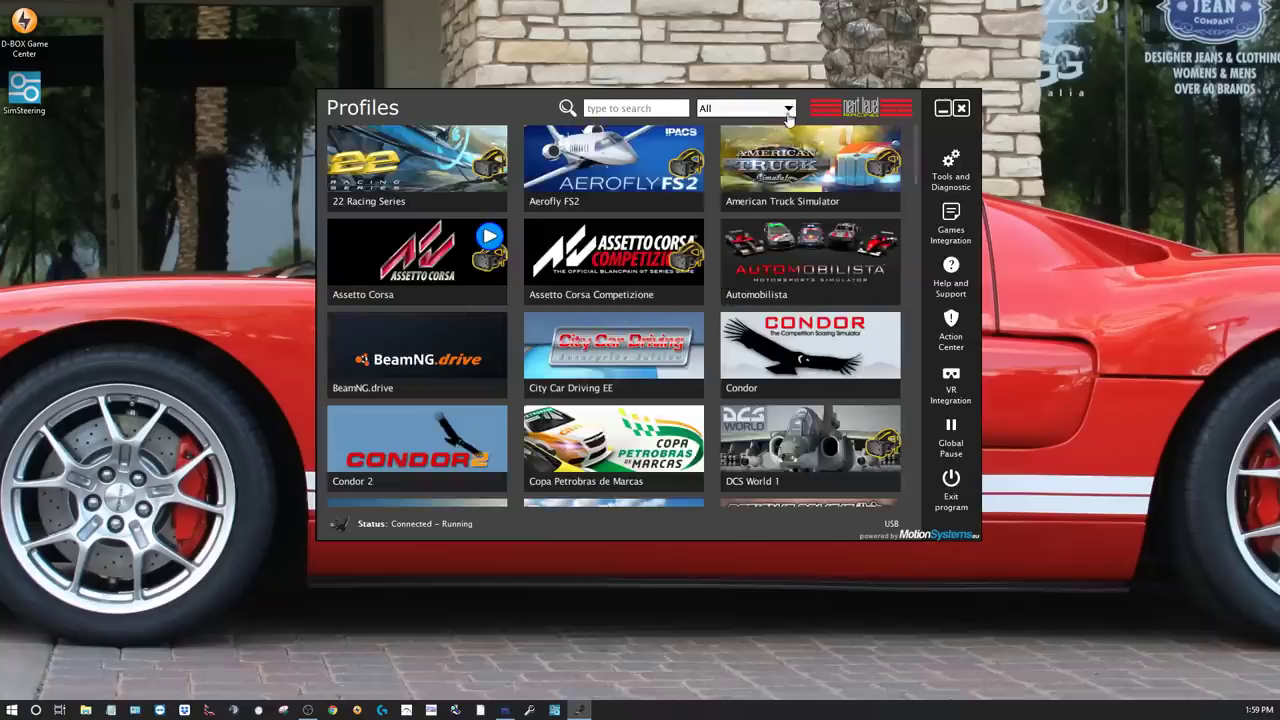
Open the recognized devices list and review the motion platform's work envelope scaling in its hardware configuration
click(950, 162)
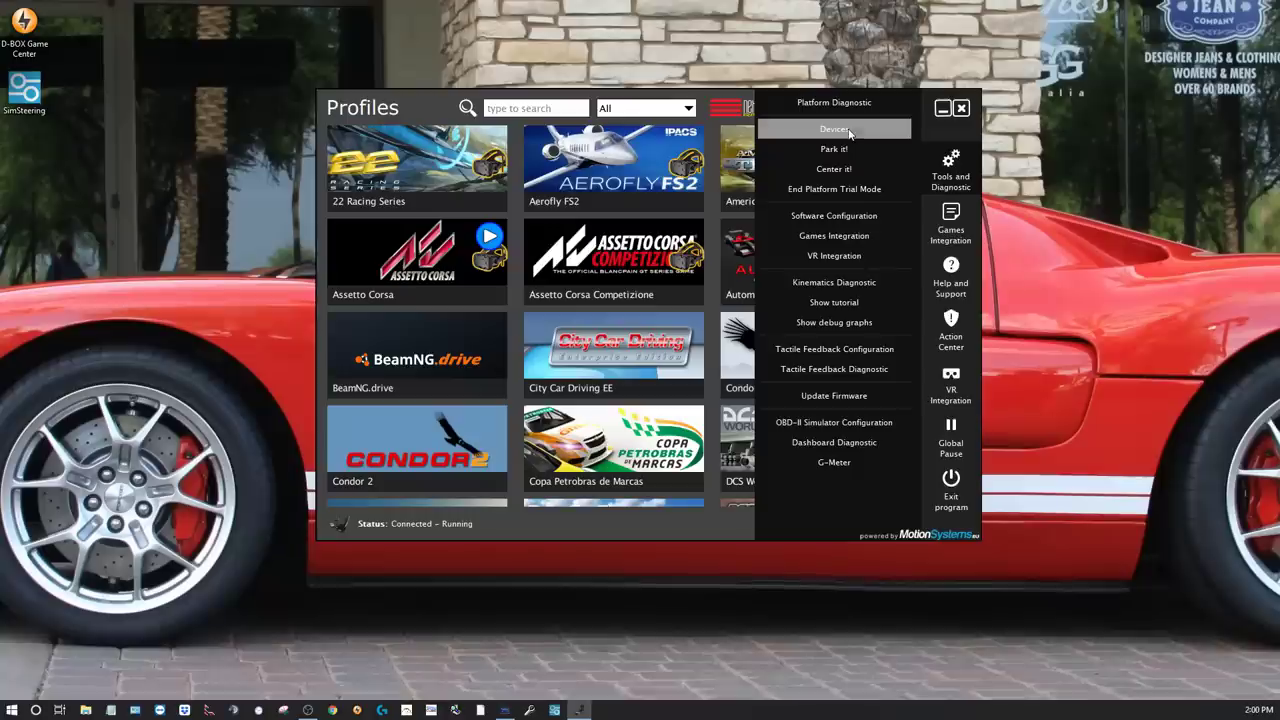
click(848, 133)
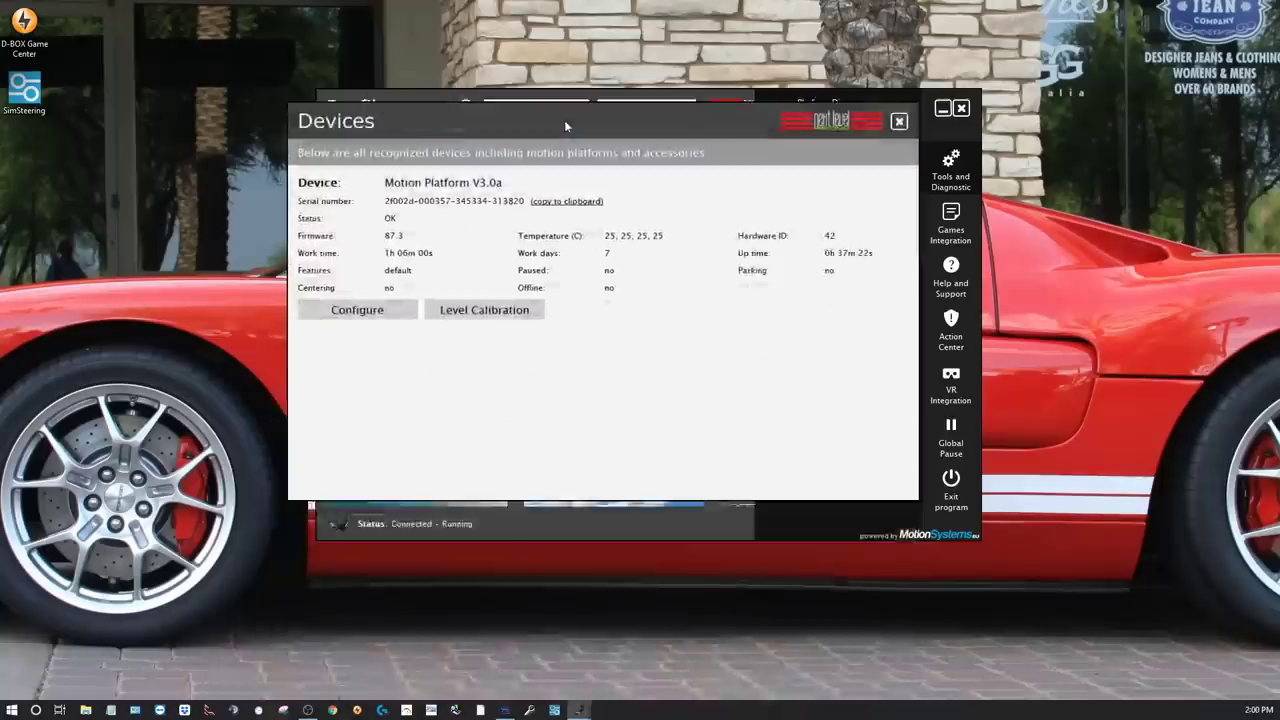
drag(564, 120, 545, 106)
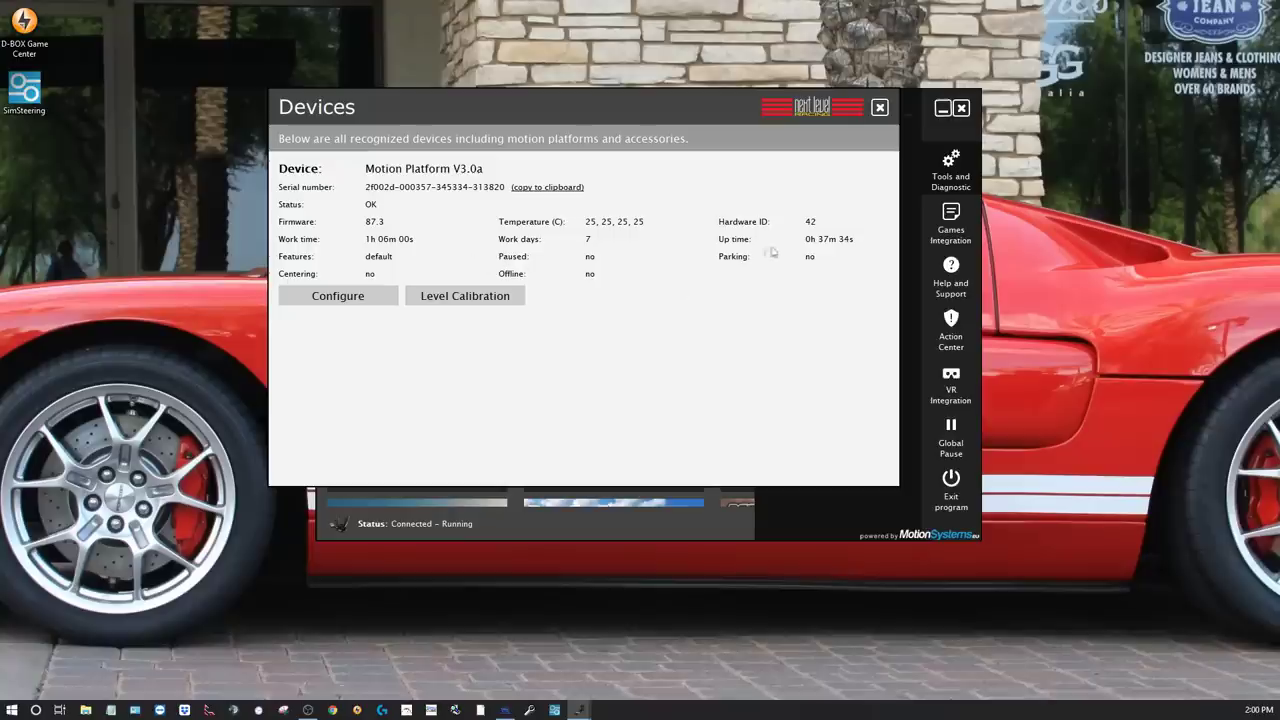
click(372, 297)
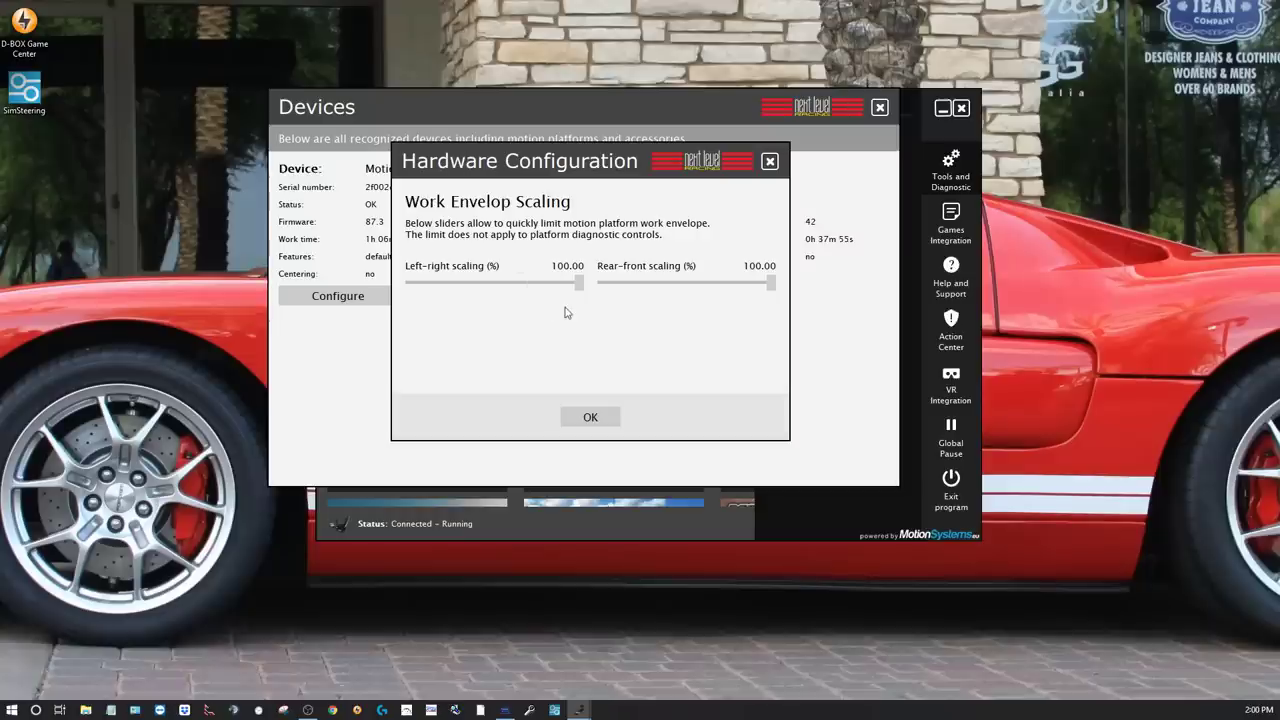
click(598, 417)
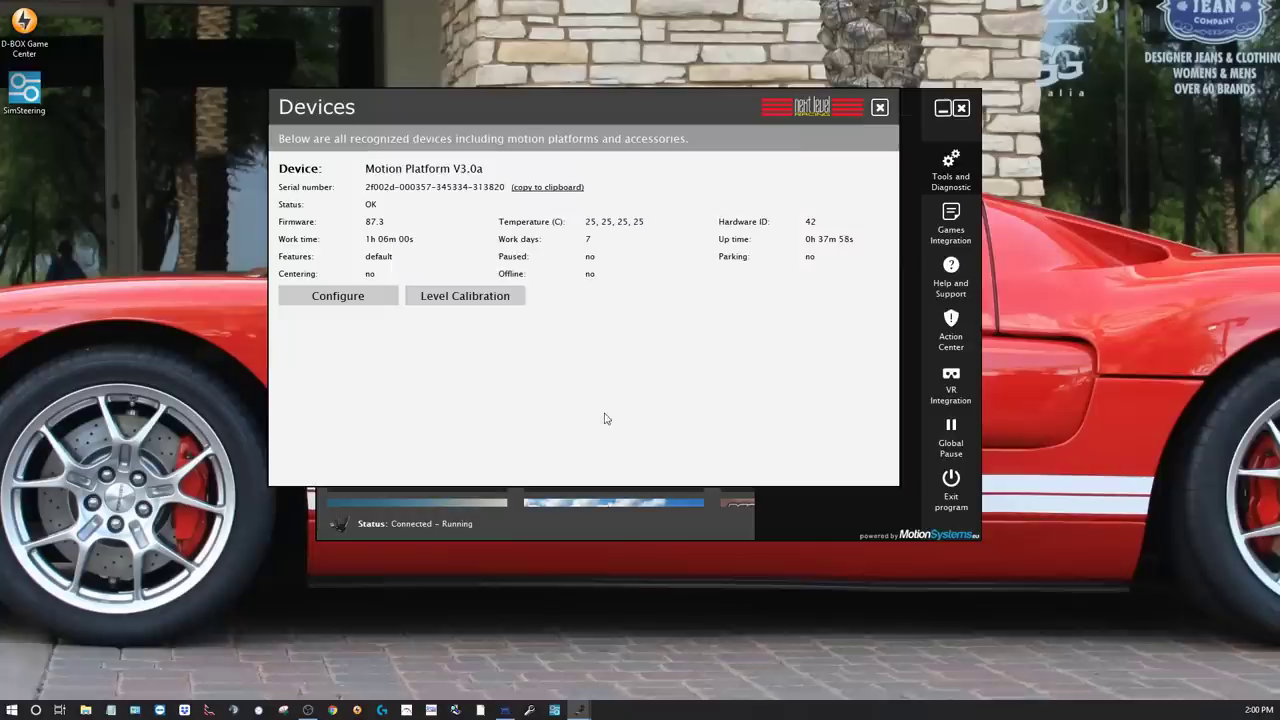
Open the motion platform's level calibration for review, and close the Devices window
click(479, 303)
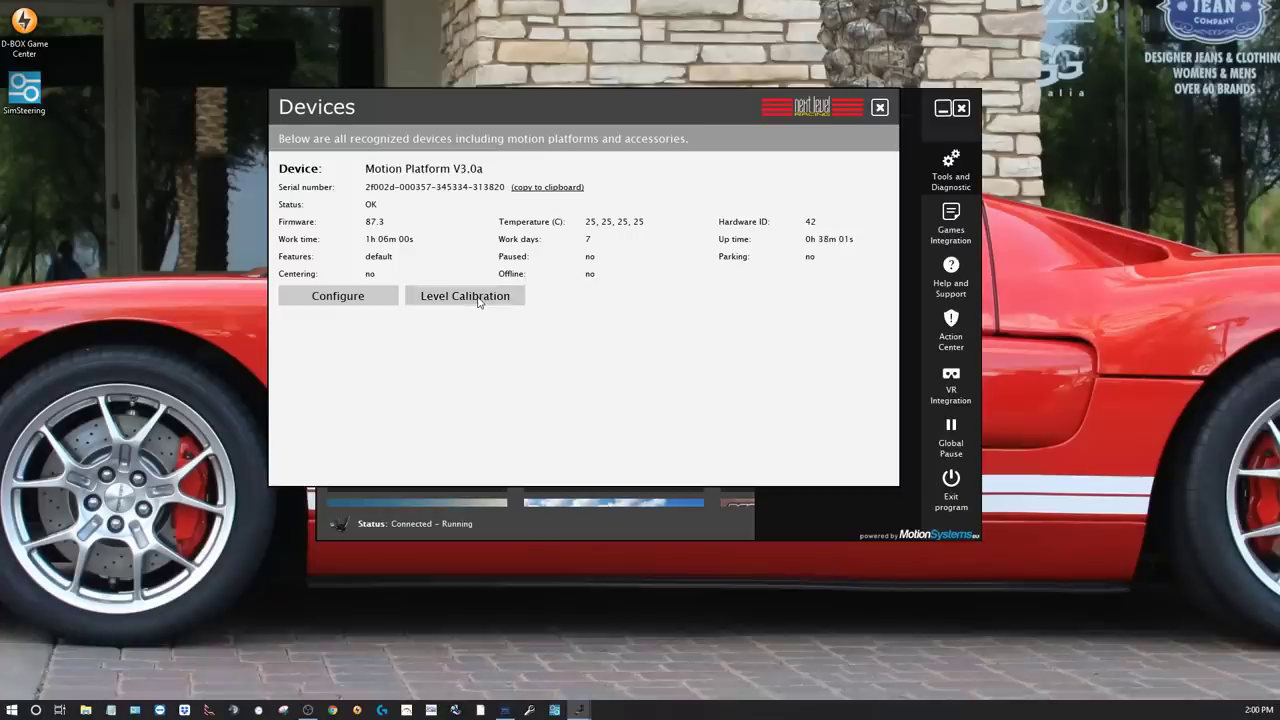
drag(628, 523, 567, 164)
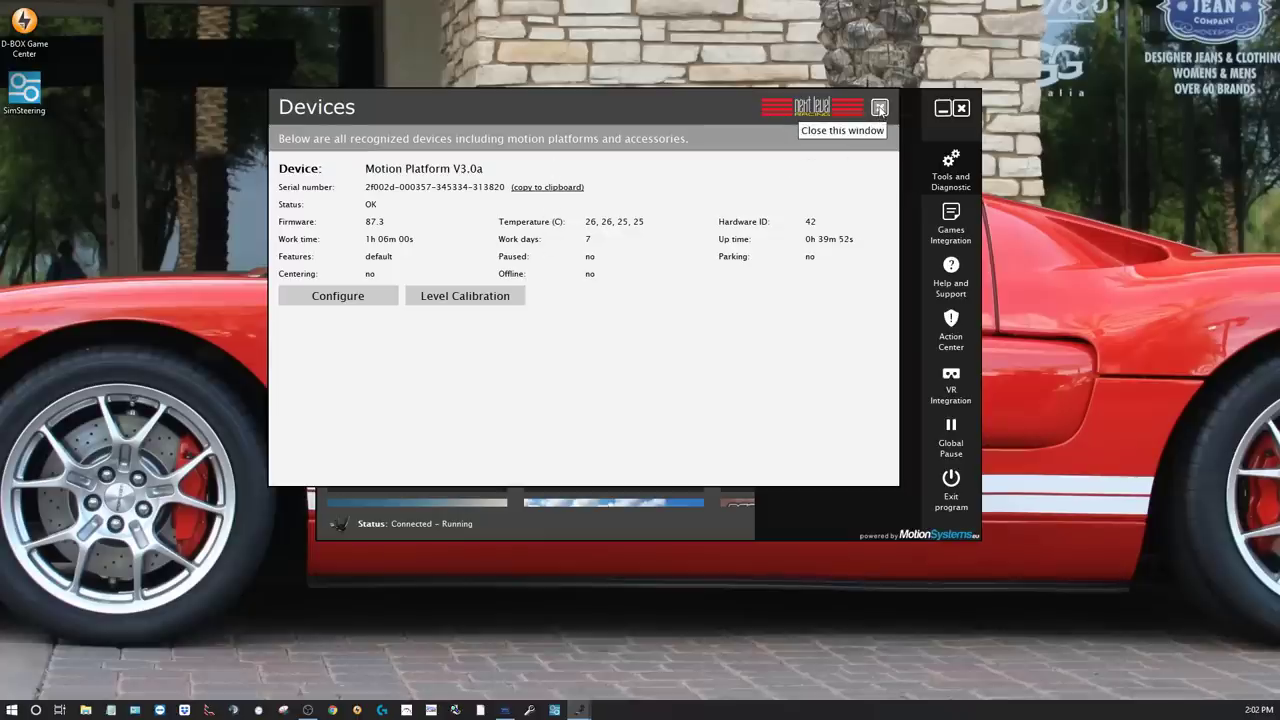
click(879, 107)
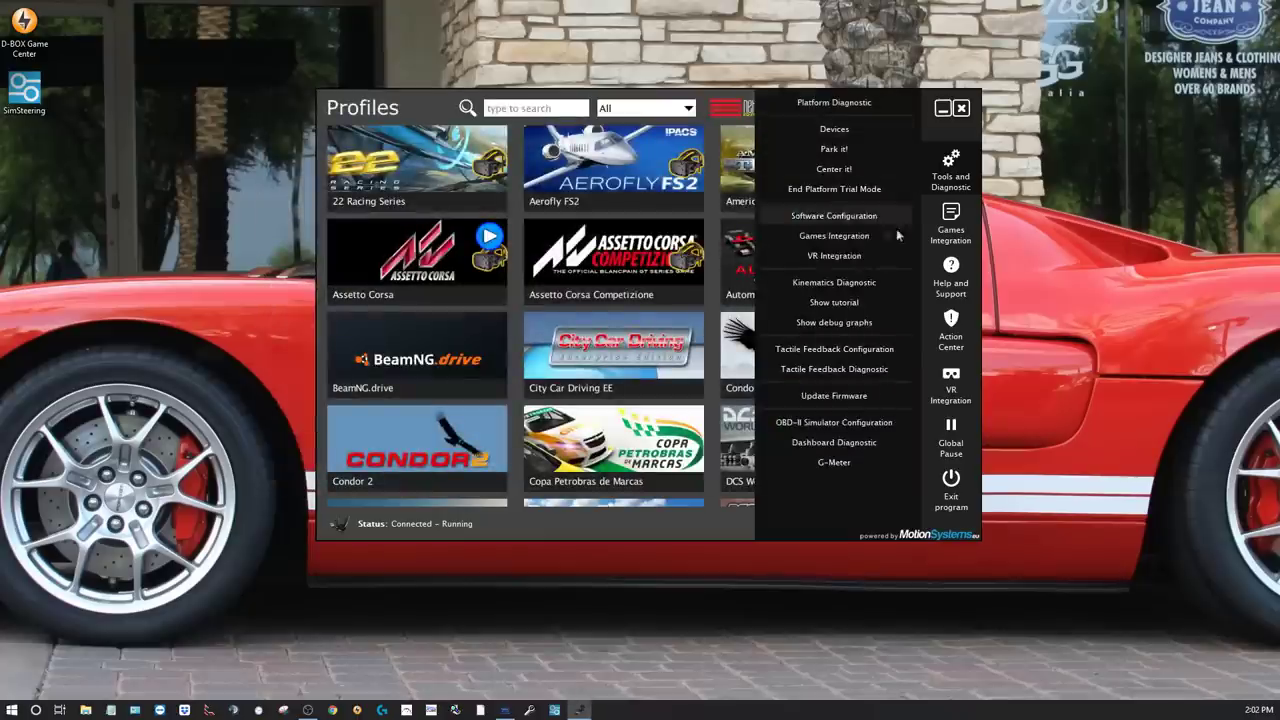
Park the motion platform and center it with the platform diagnostic commands
click(946, 177)
click(946, 177)
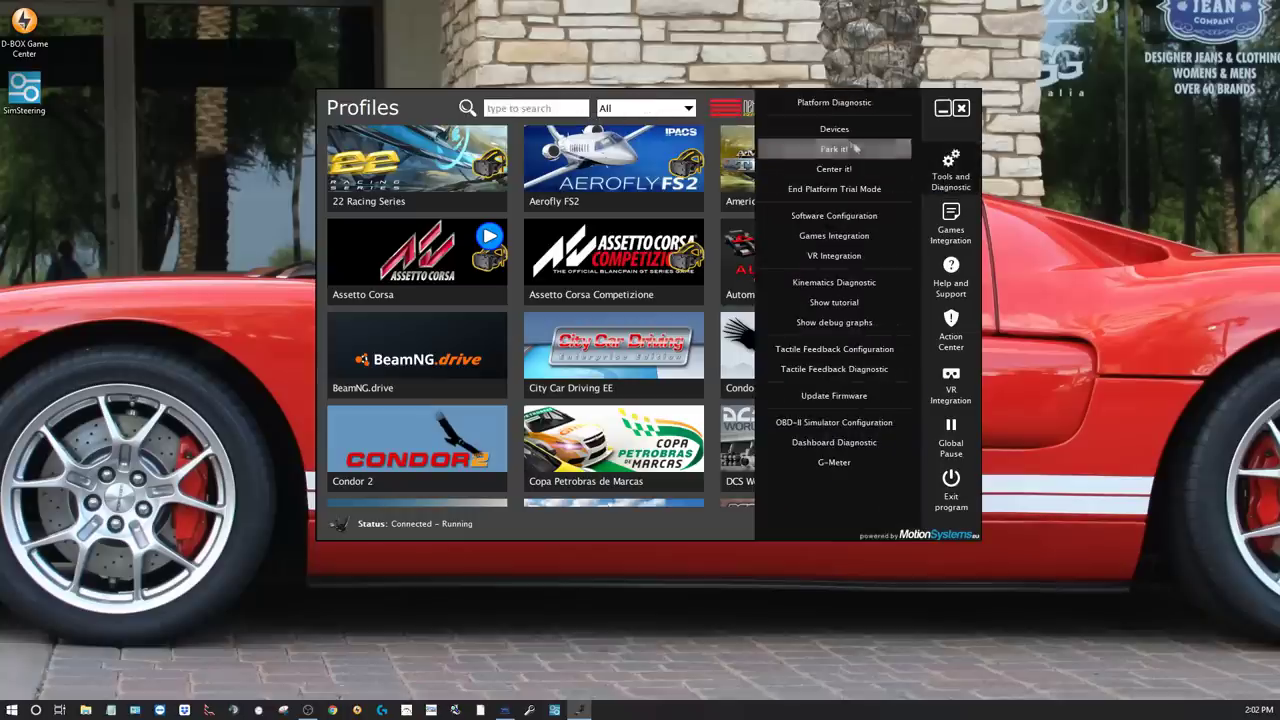
click(844, 152)
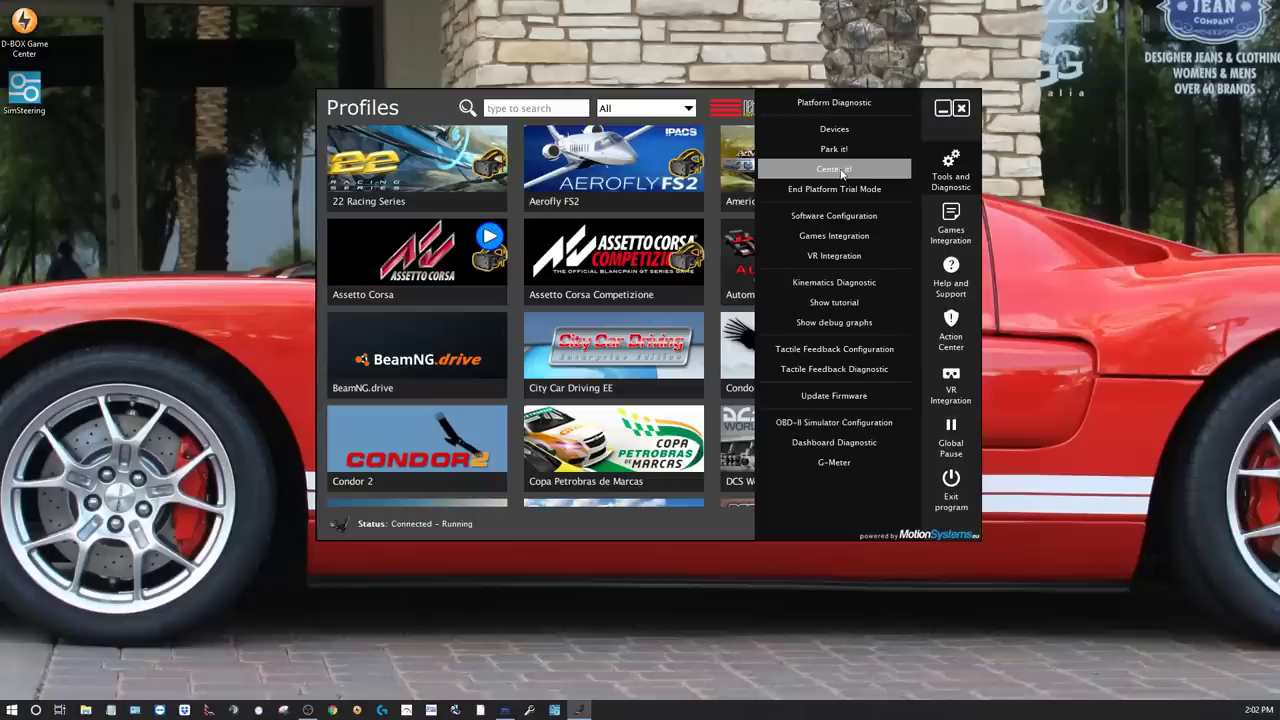
click(841, 171)
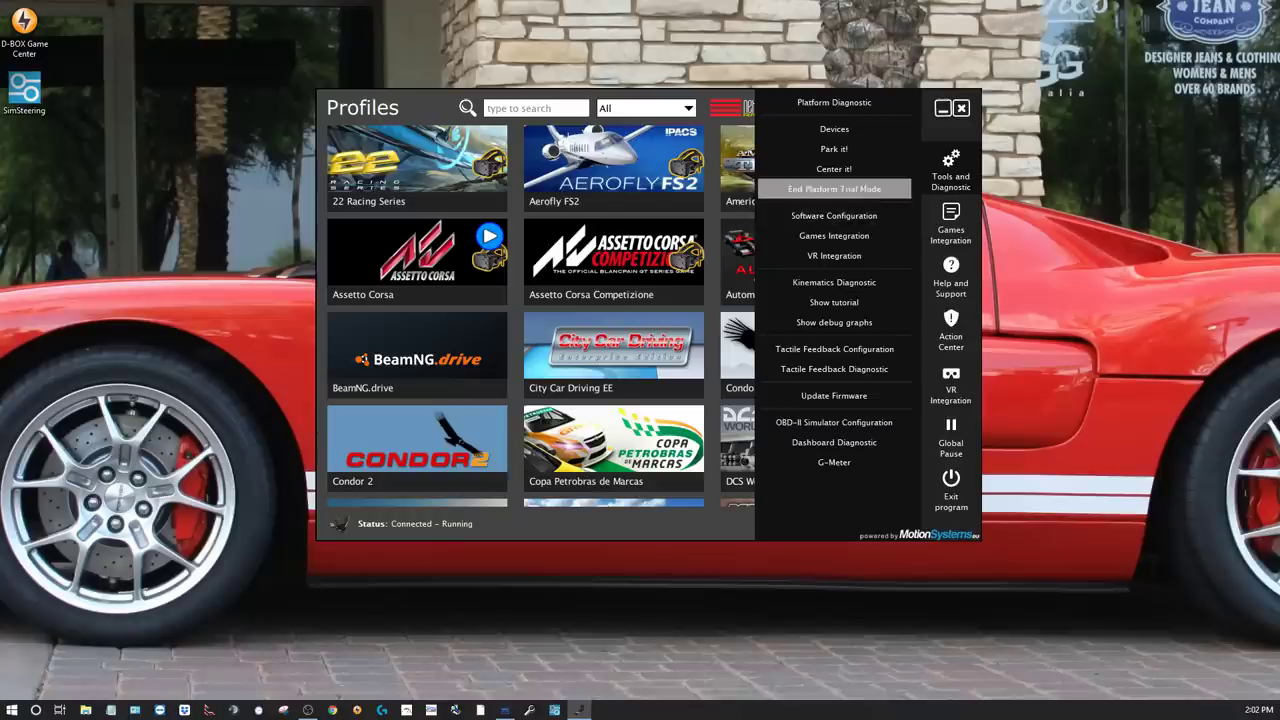
Review the VR headset integration settings and the head position diagram, and close both windows
click(859, 257)
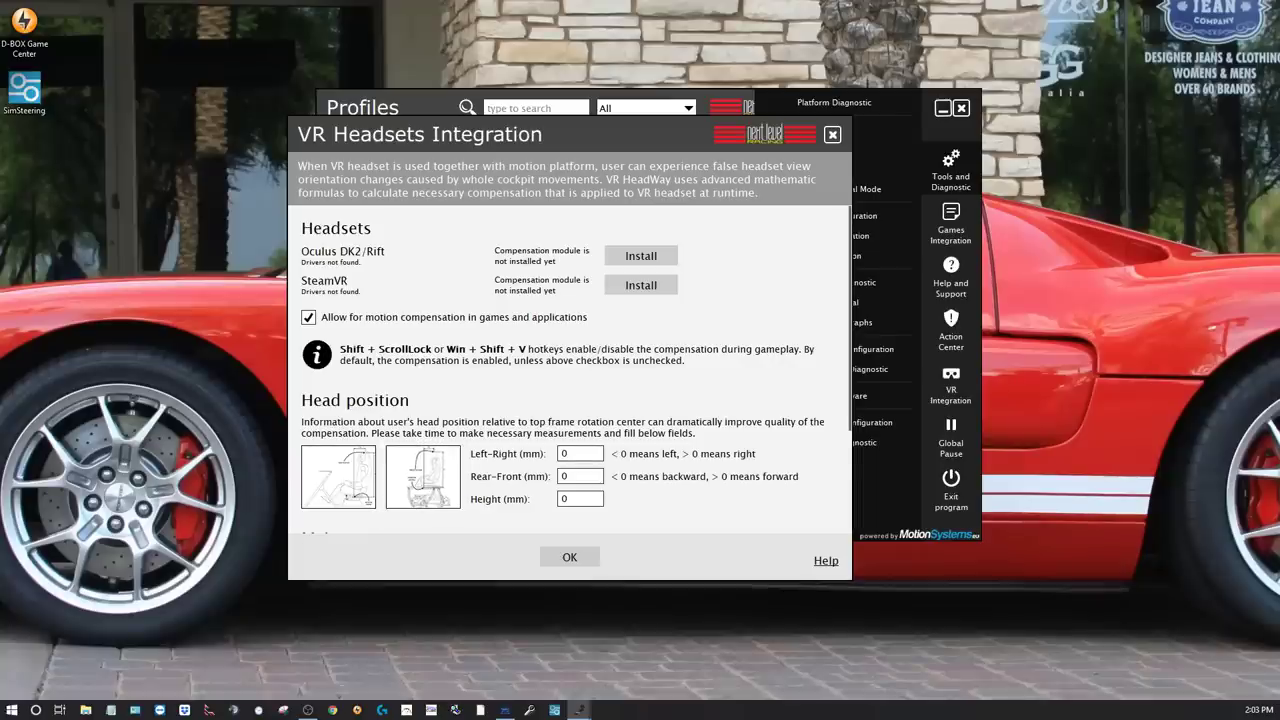
click(423, 476)
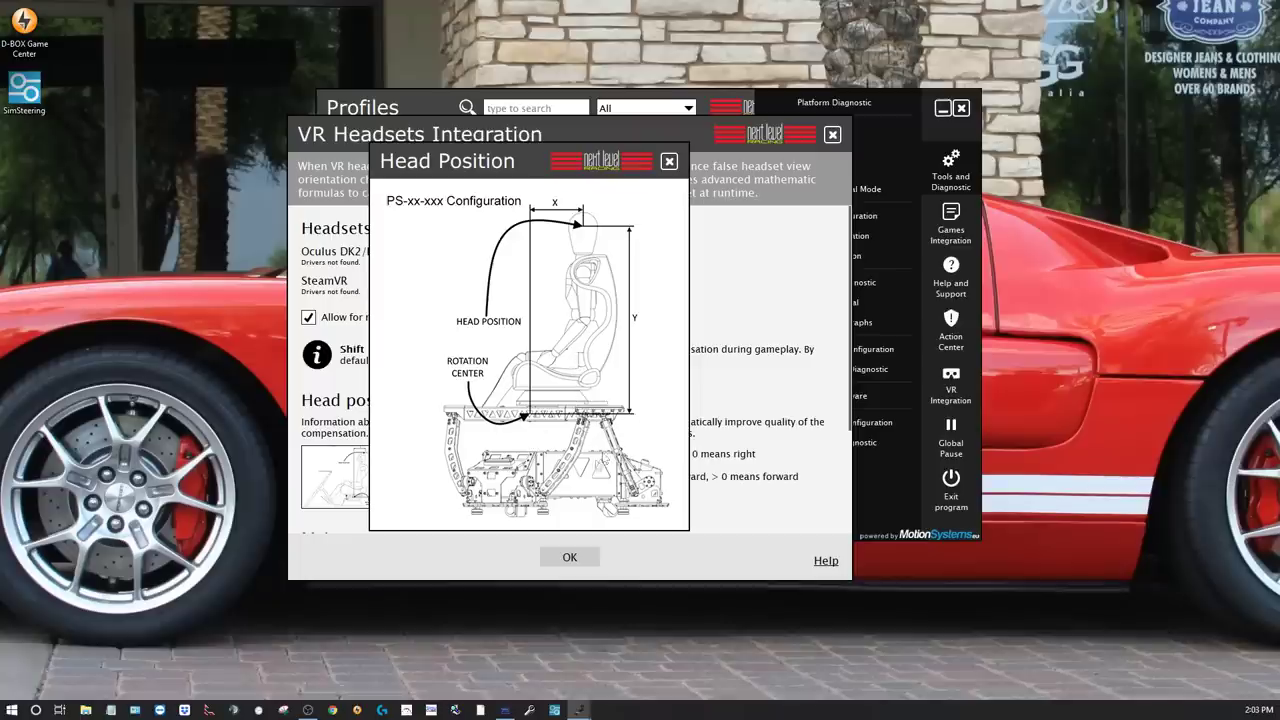
click(669, 162)
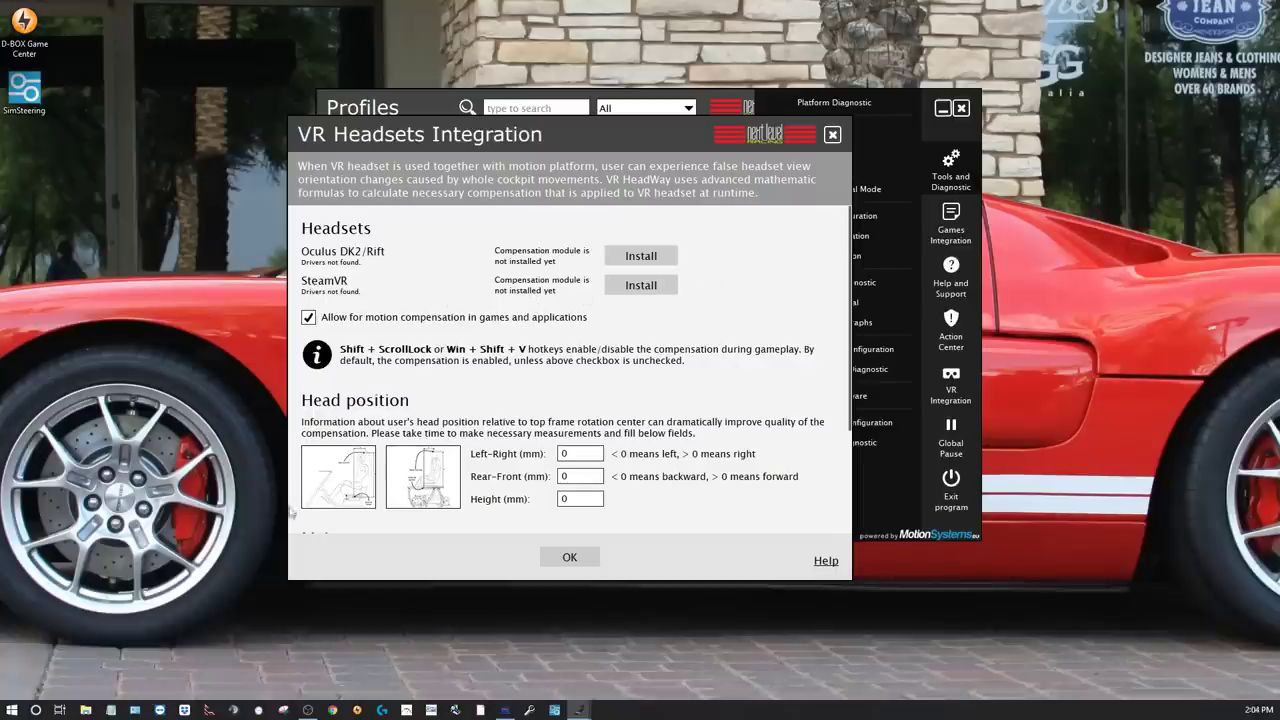
click(569, 558)
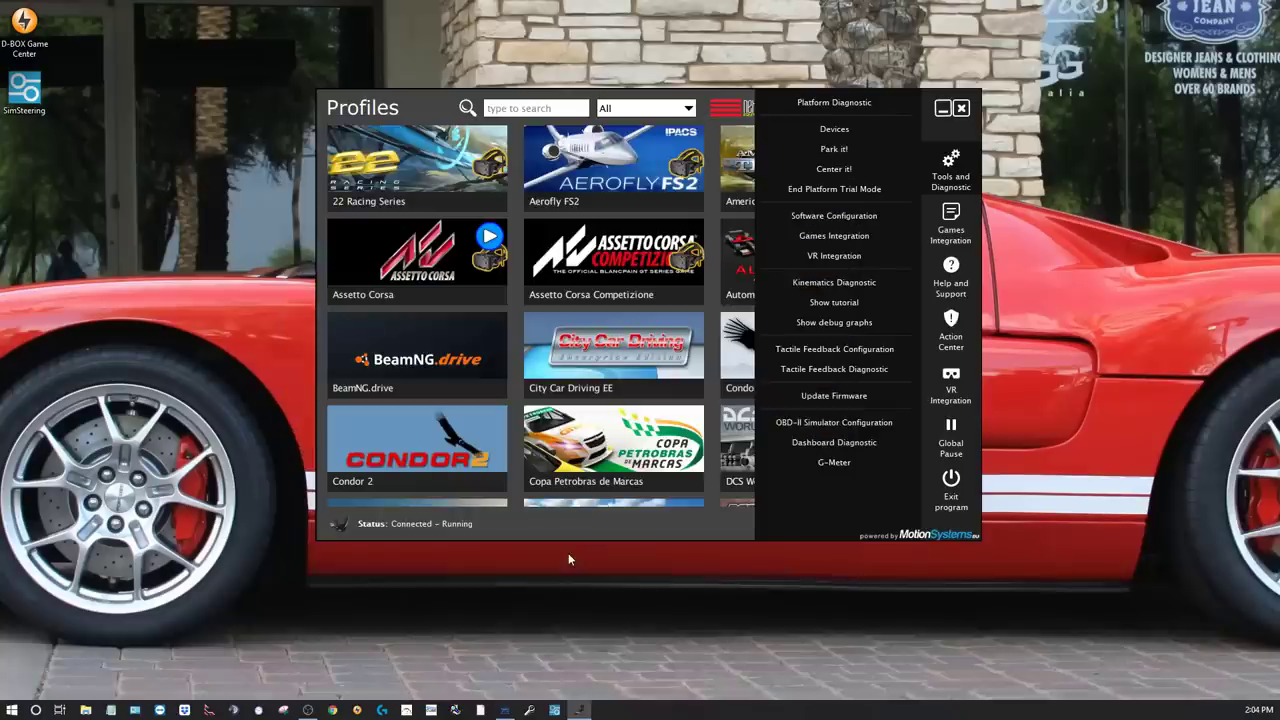
Review the general and connection settings in Software Configuration, accept them, and reopen the tools and diagnostic list
click(834, 215)
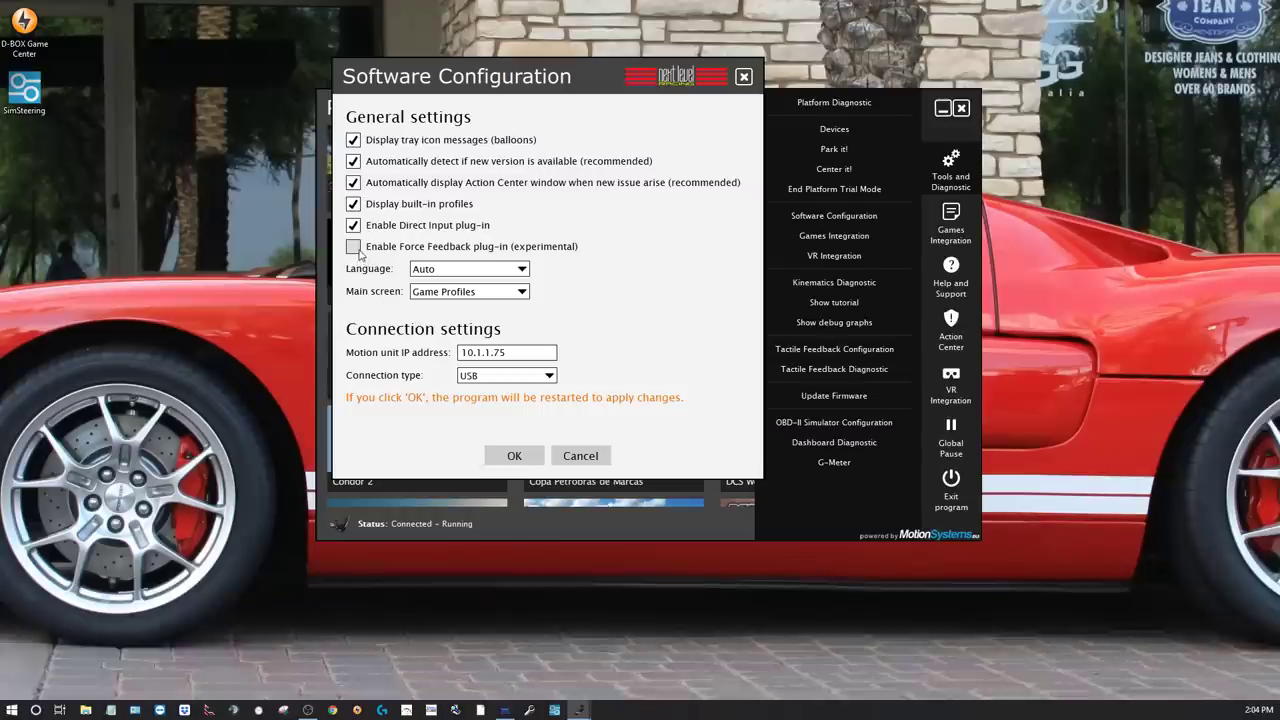
click(514, 456)
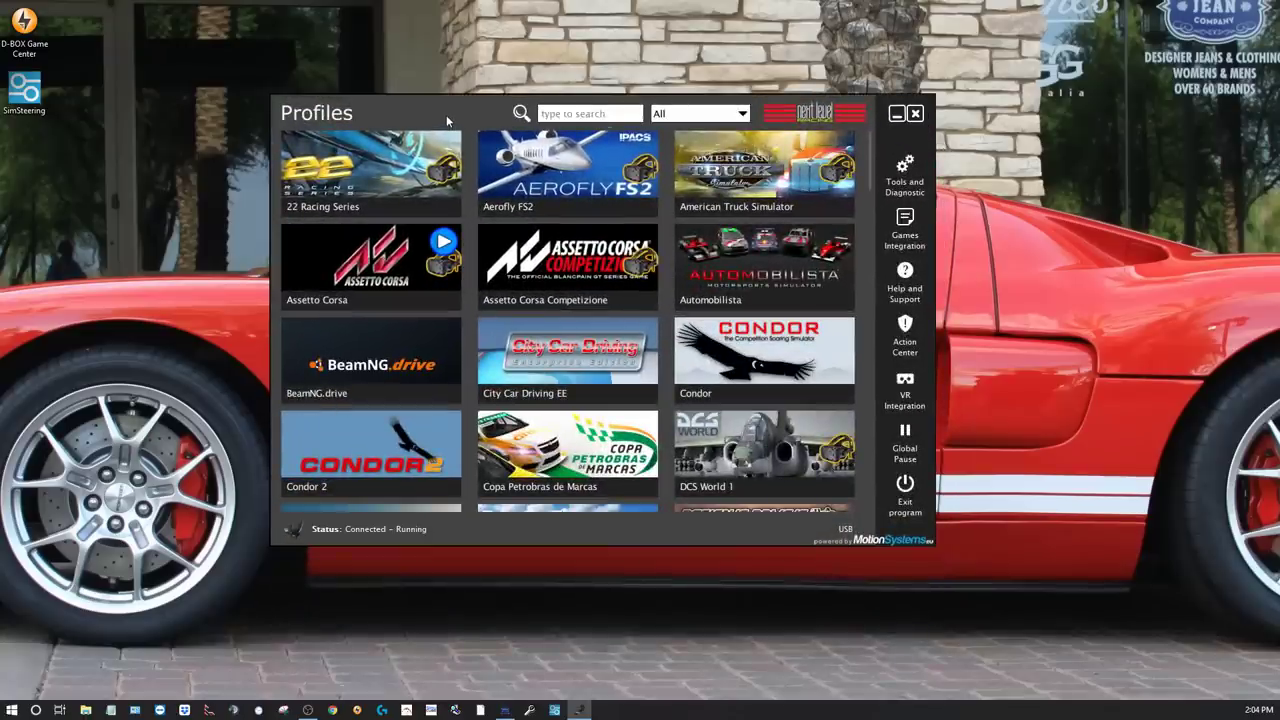
click(903, 198)
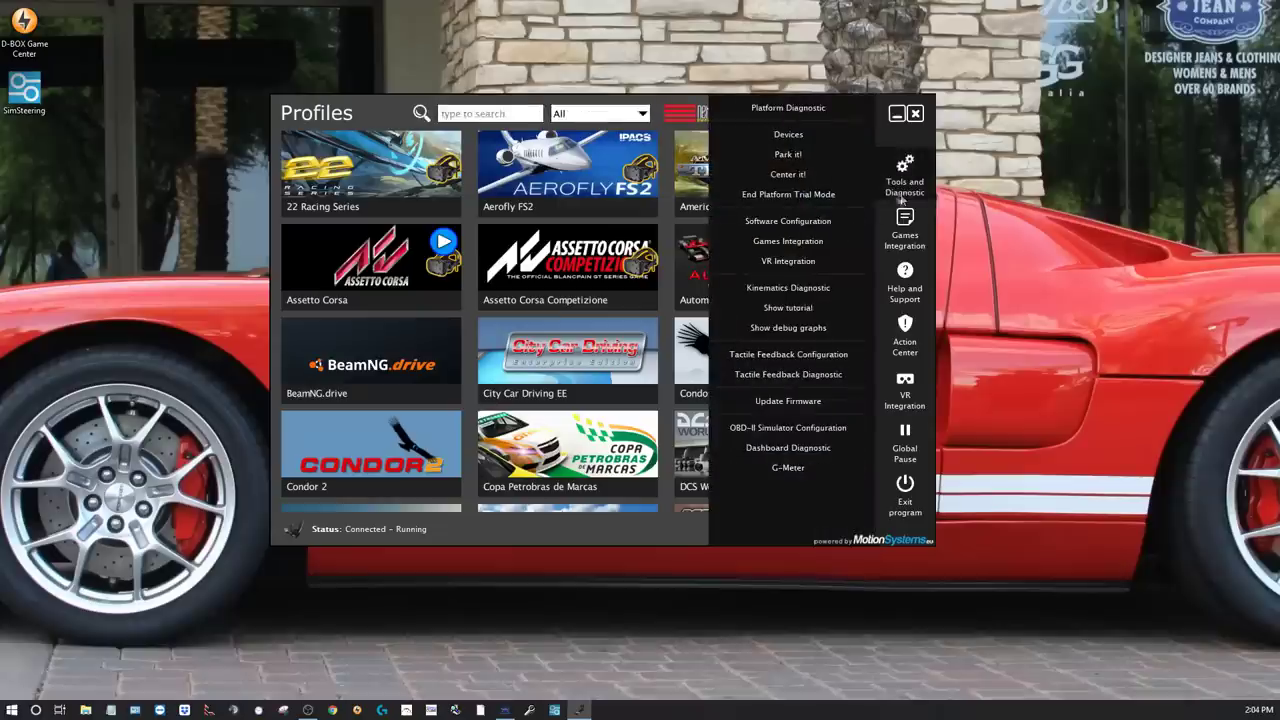
Show the Platform Manager tutorial and go through its pages up to the one on different dashboards
click(799, 310)
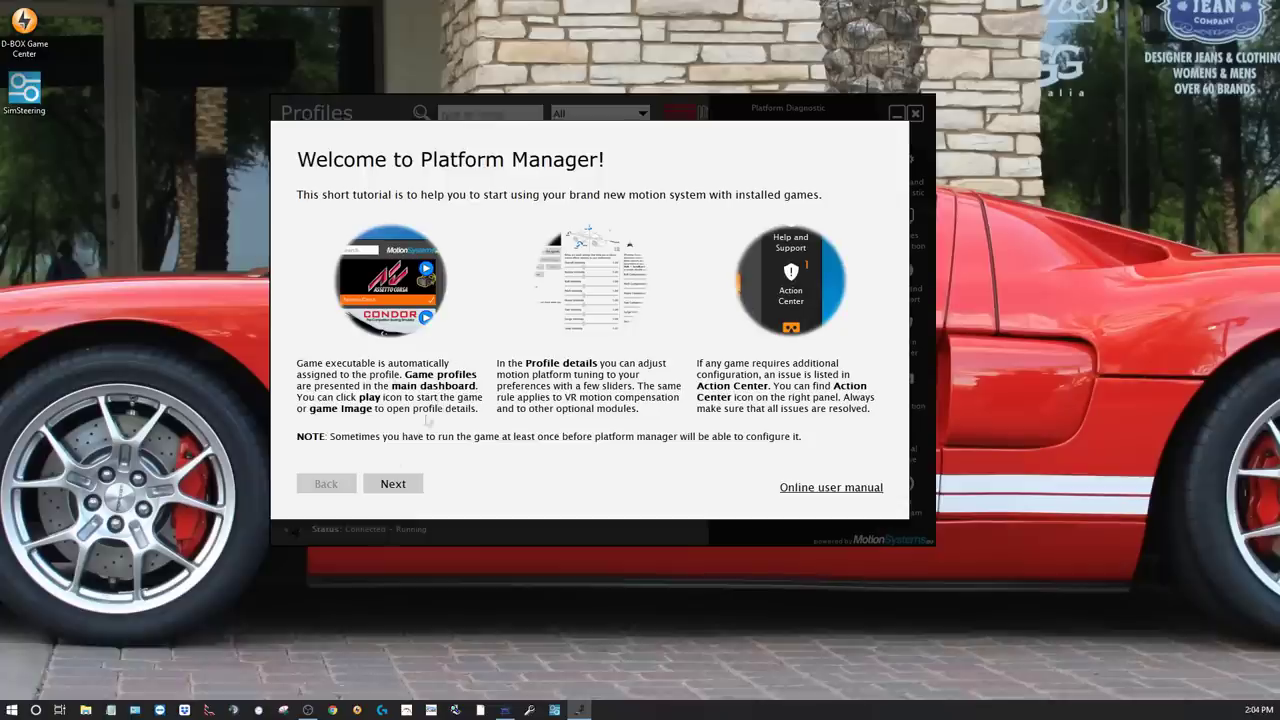
click(399, 484)
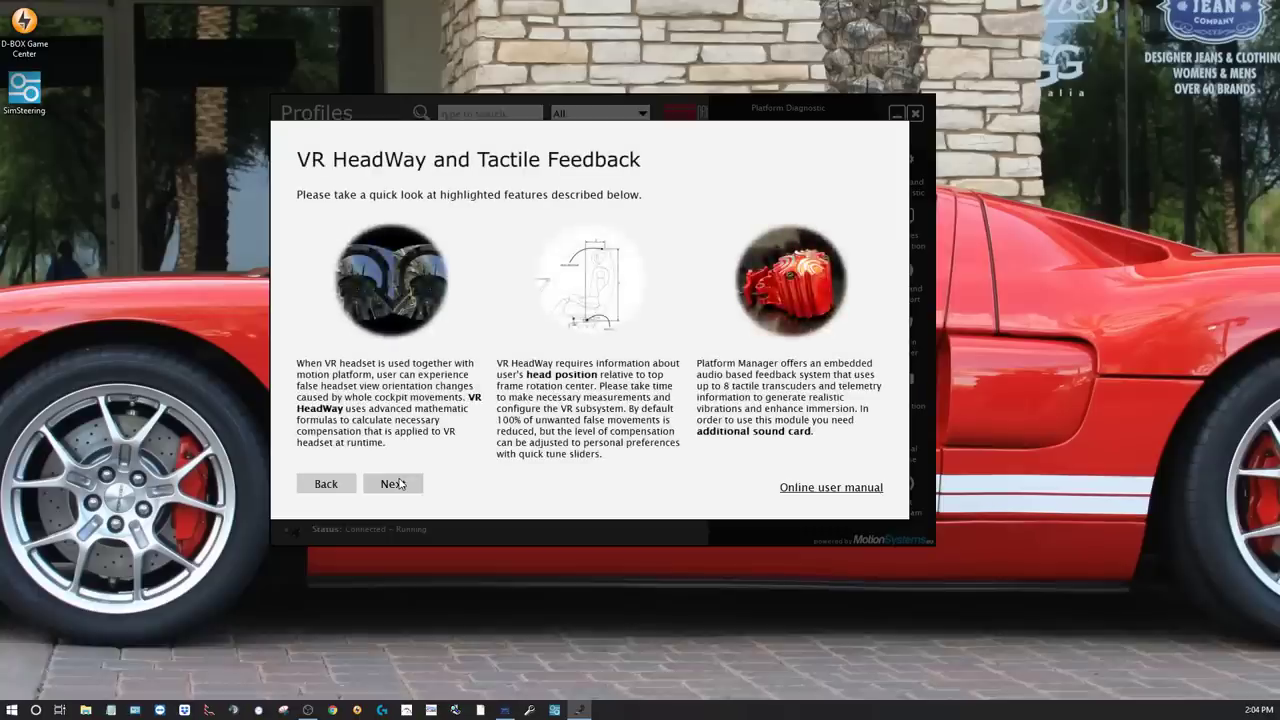
click(399, 484)
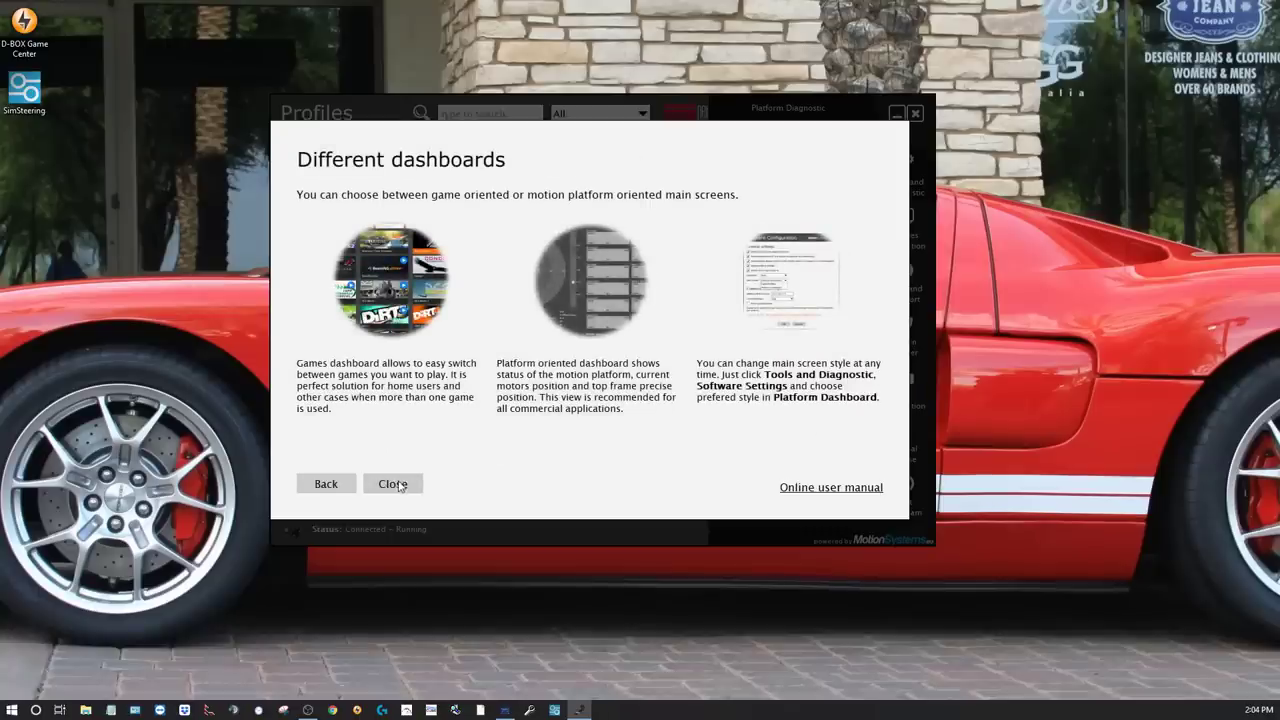
Skim the online user manual's quick start guide in the browser, and close both the browser and the tutorial
click(858, 490)
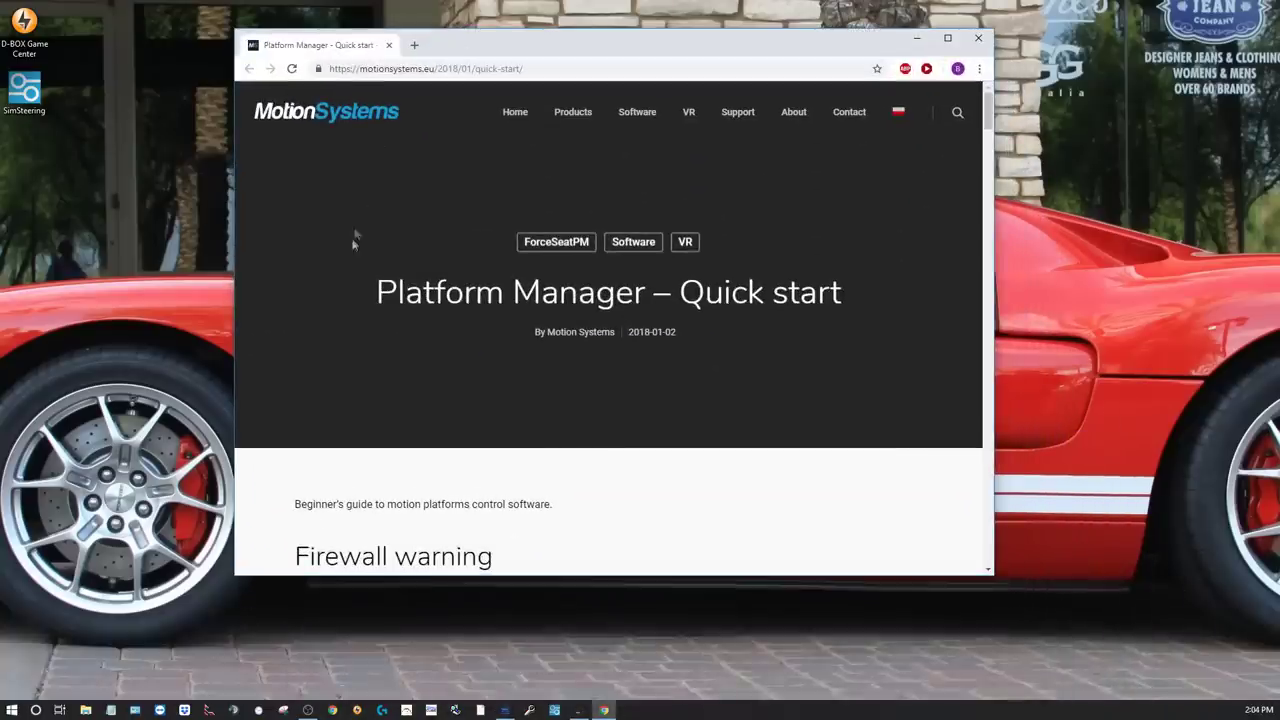
scroll(555, 442, down, 3)
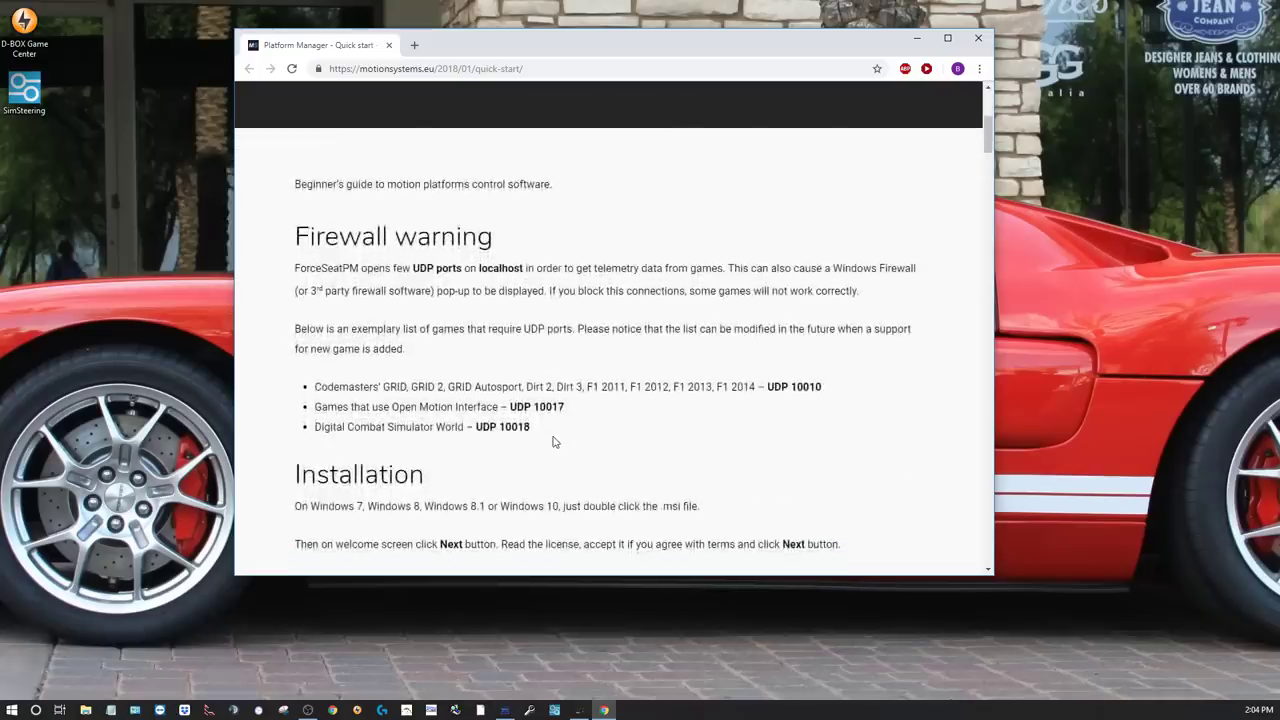
scroll(555, 442, down, 10)
scroll(553, 437, down, 5)
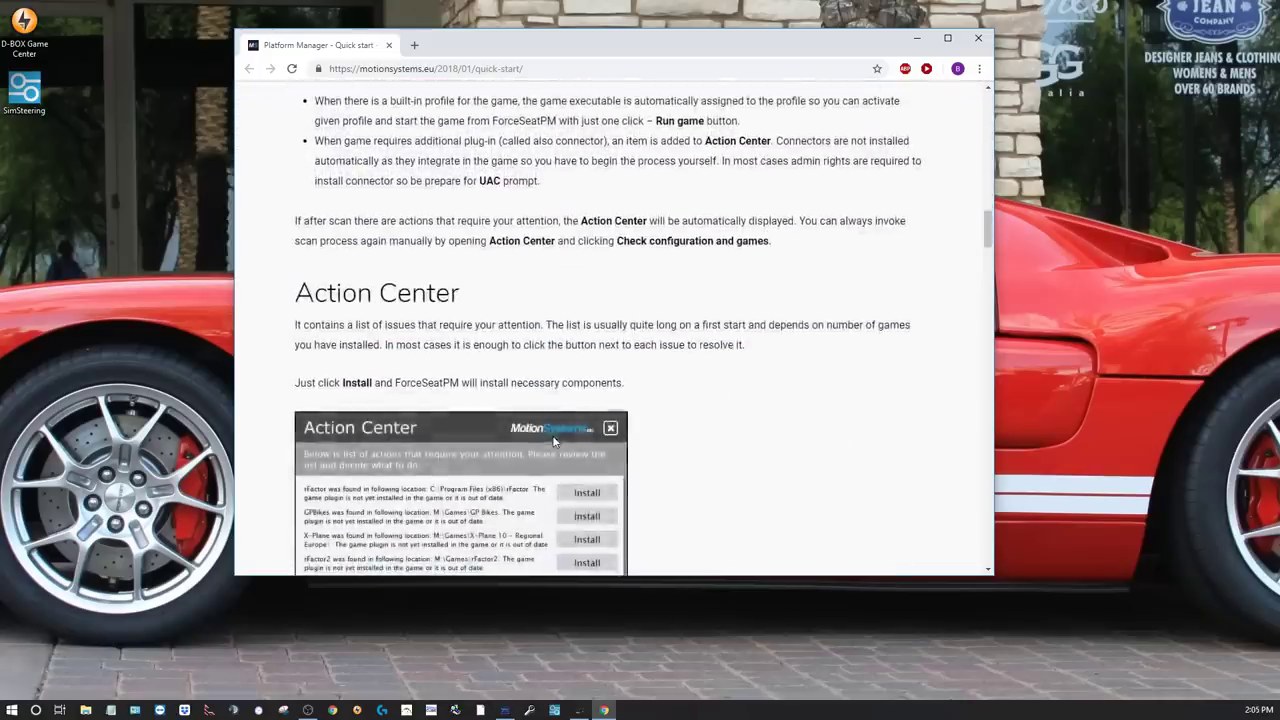
scroll(553, 437, down, 7)
scroll(553, 440, down, 7)
scroll(553, 437, up, 20)
scroll(553, 437, up, 4)
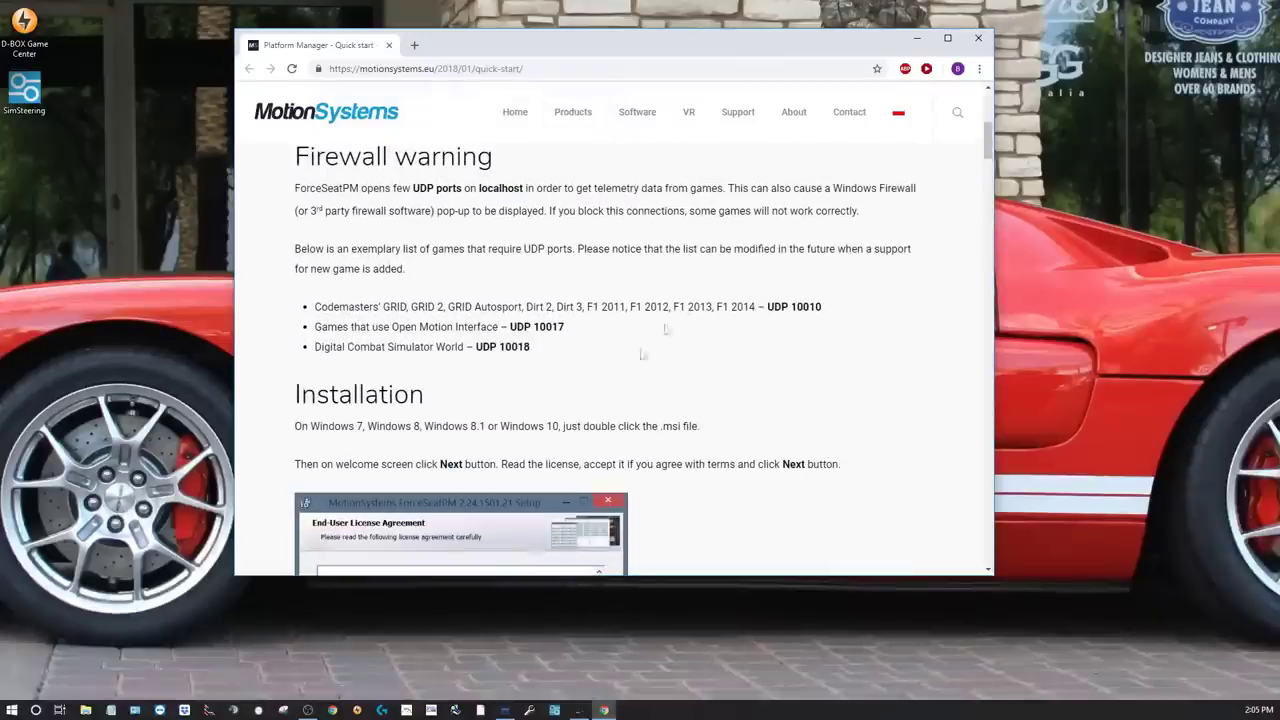
click(978, 38)
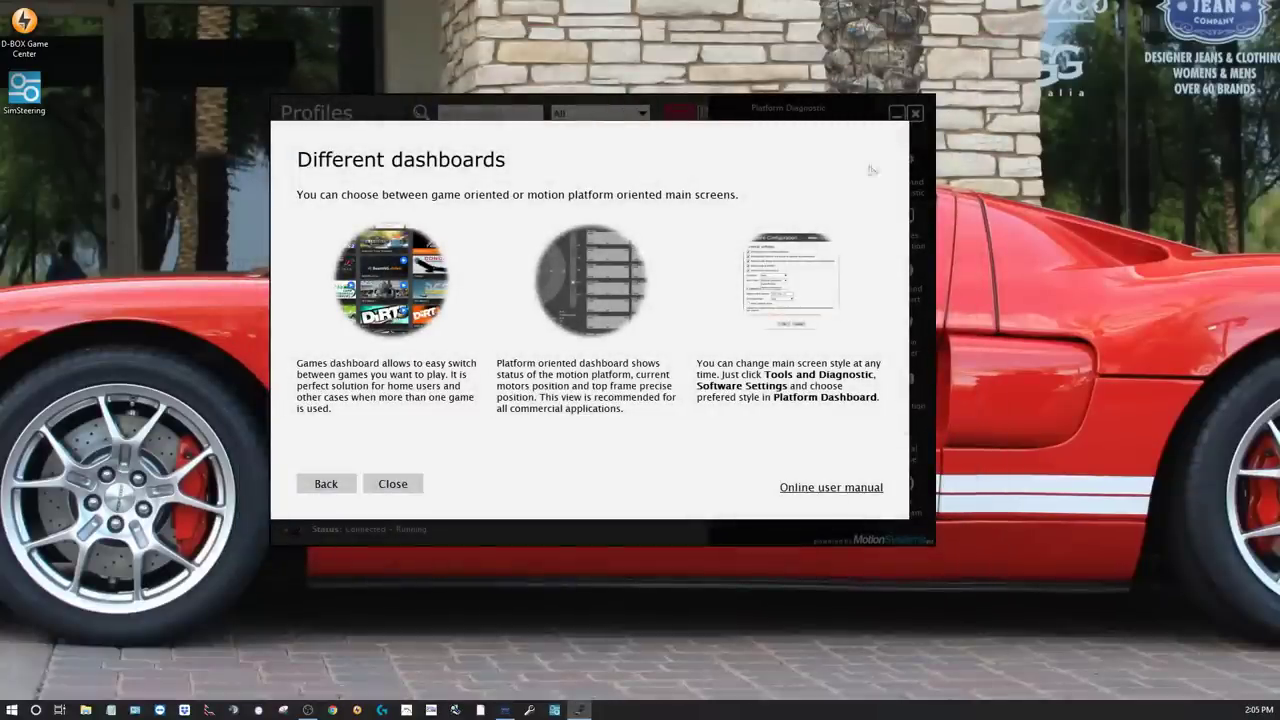
click(378, 485)
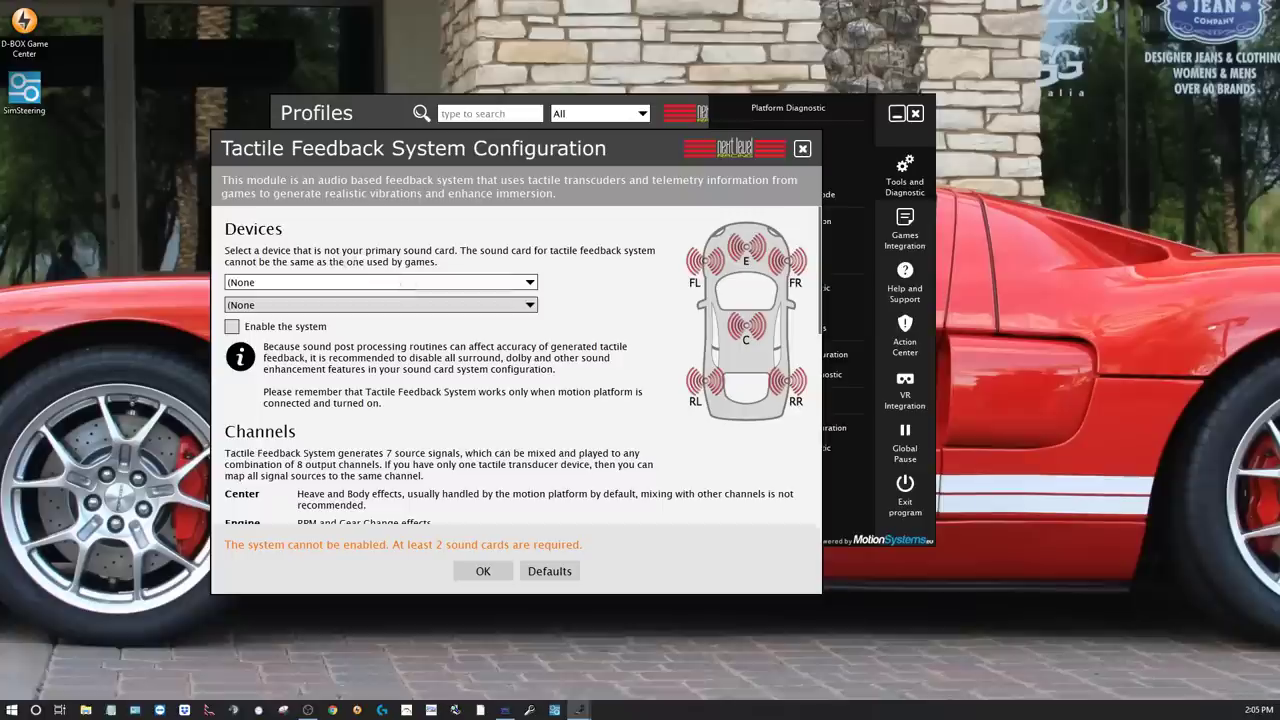
Check the available sound devices in the Tactile Feedback System Configuration, keeping the first device at None
click(498, 286)
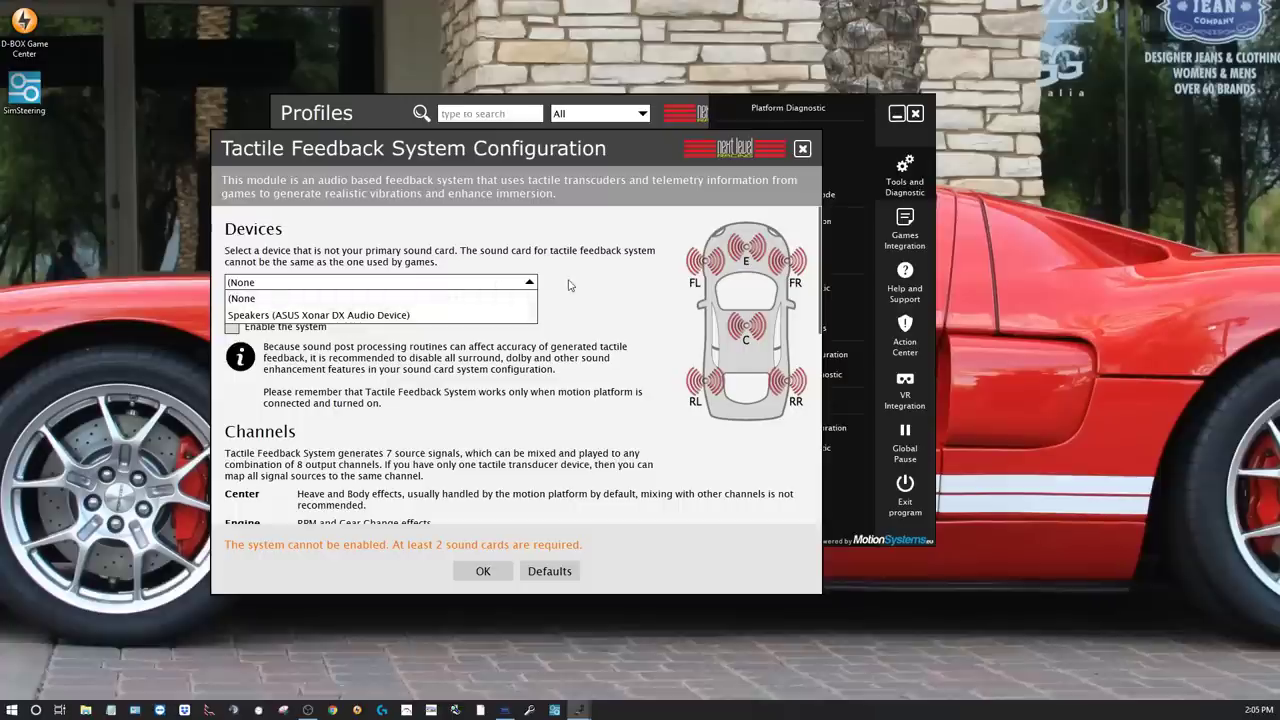
click(529, 283)
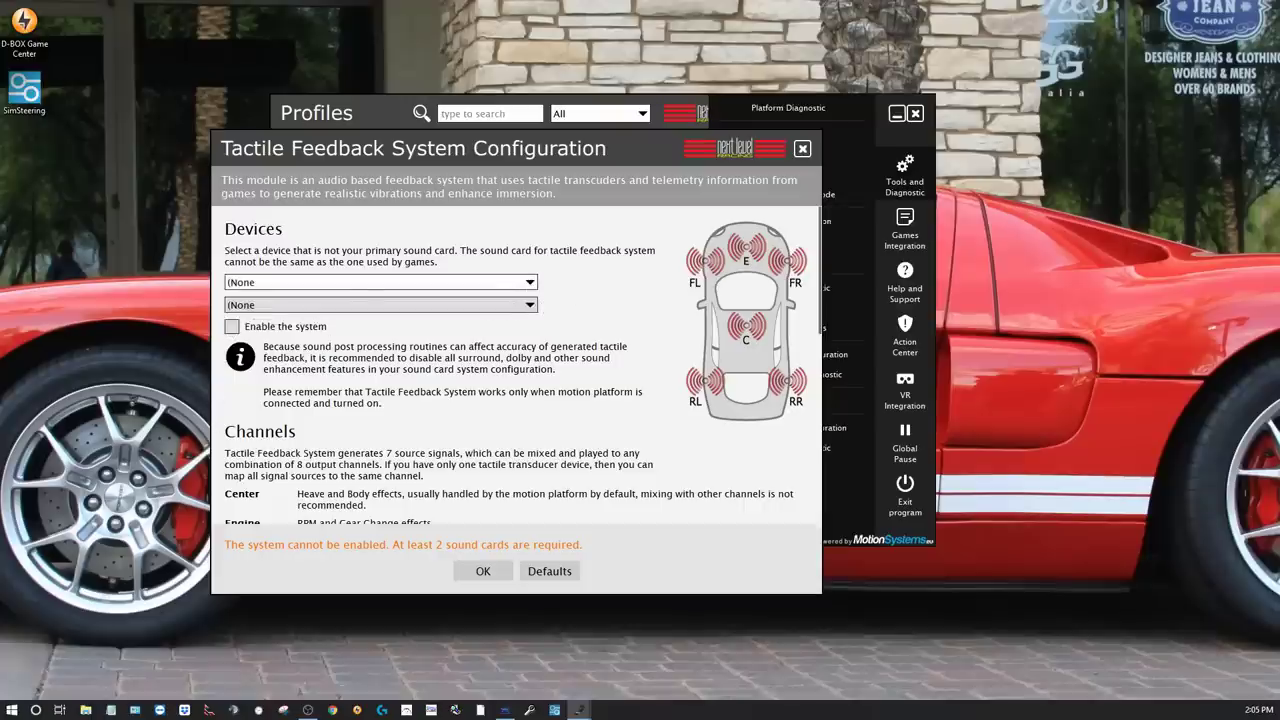
click(520, 283)
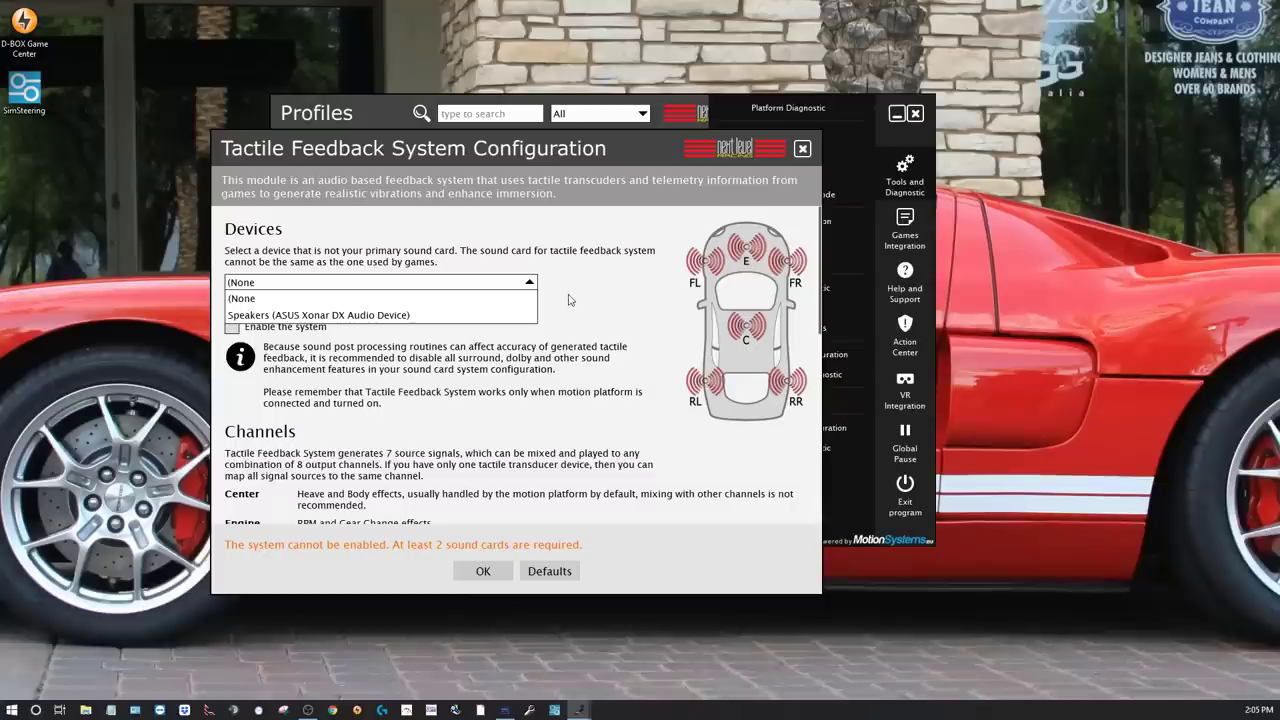
click(409, 298)
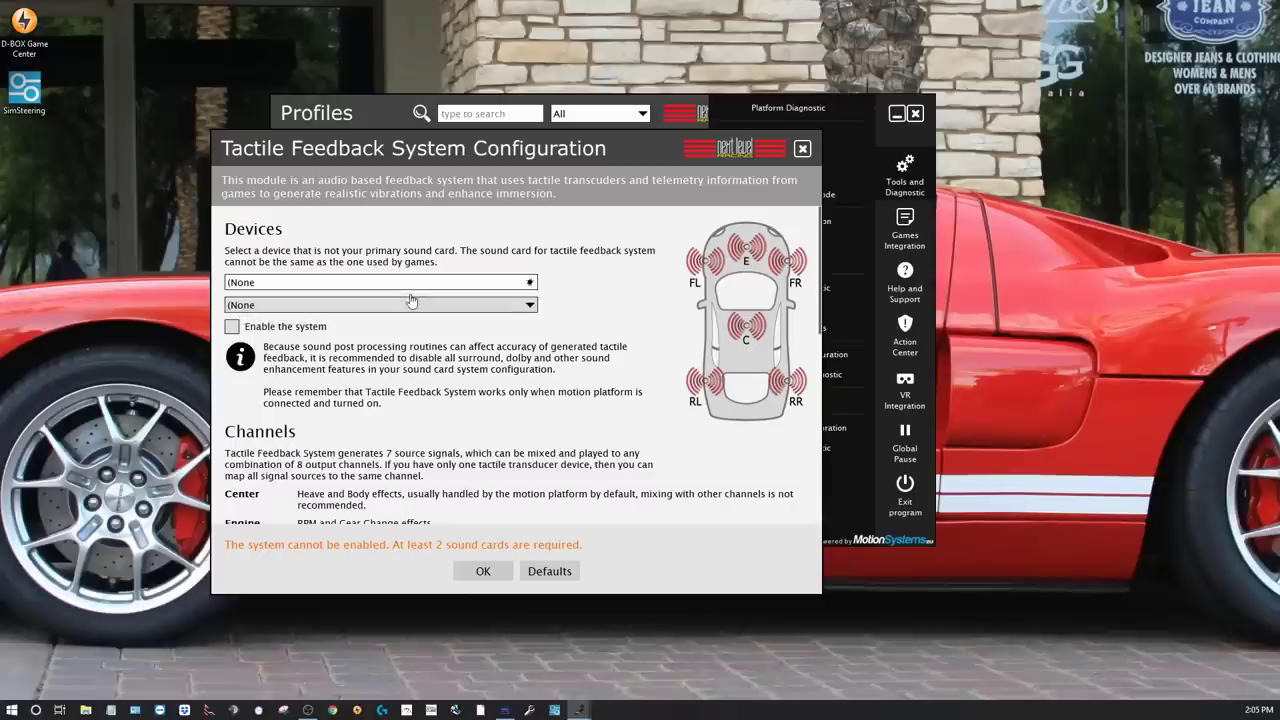
Examine the tactile feedback channel descriptions and output mapping tables, and close the configuration without changes
scroll(558, 470, down, 5)
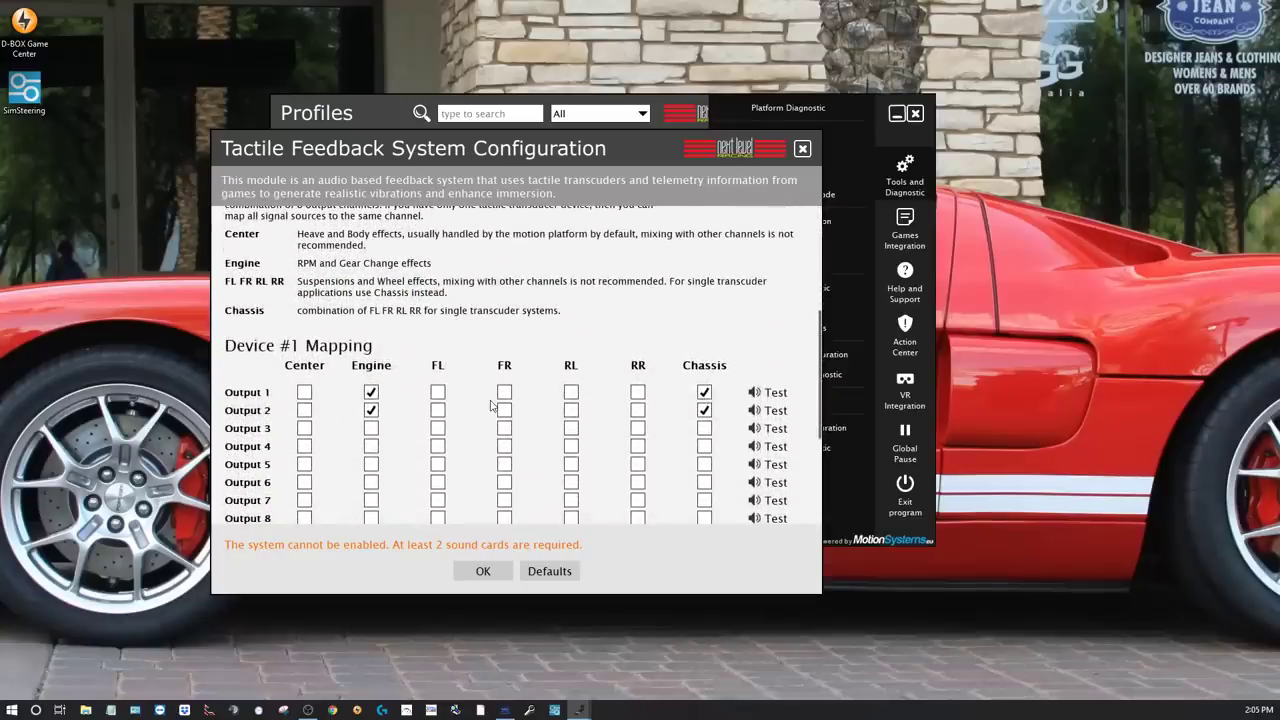
scroll(491, 405, down, 2)
scroll(491, 405, down, 5)
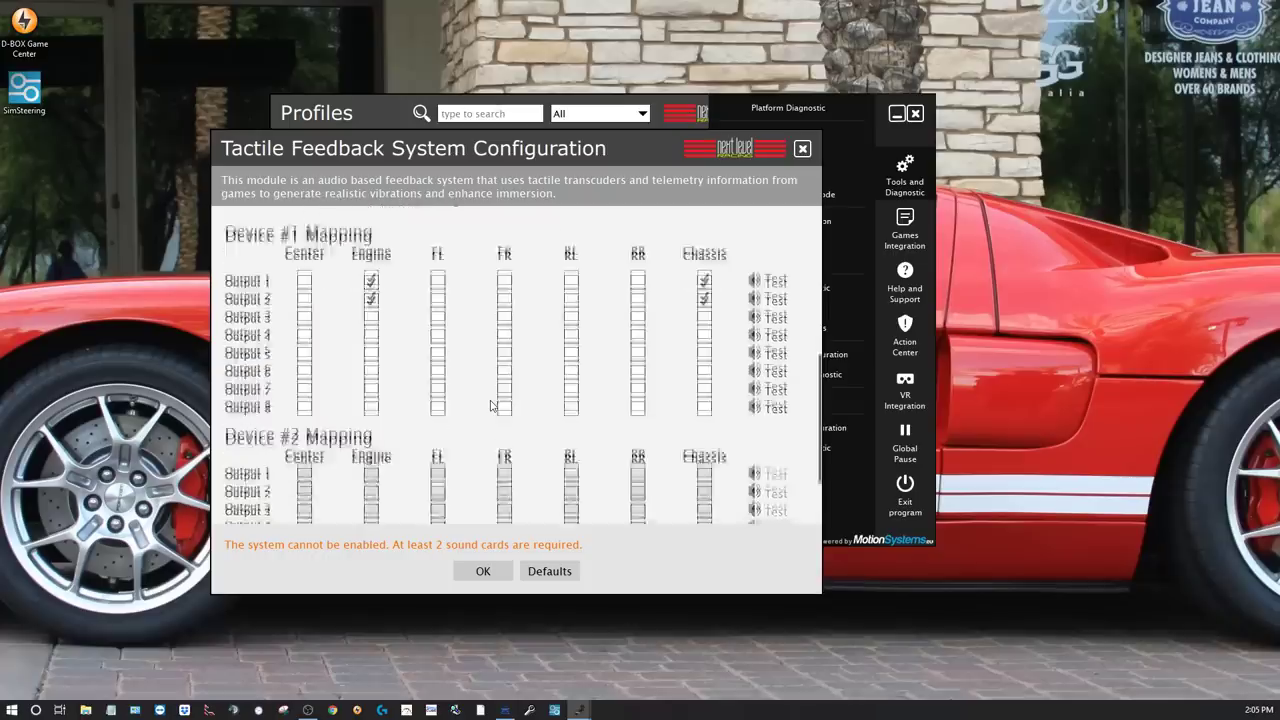
scroll(491, 405, up, 4)
scroll(491, 405, up, 5)
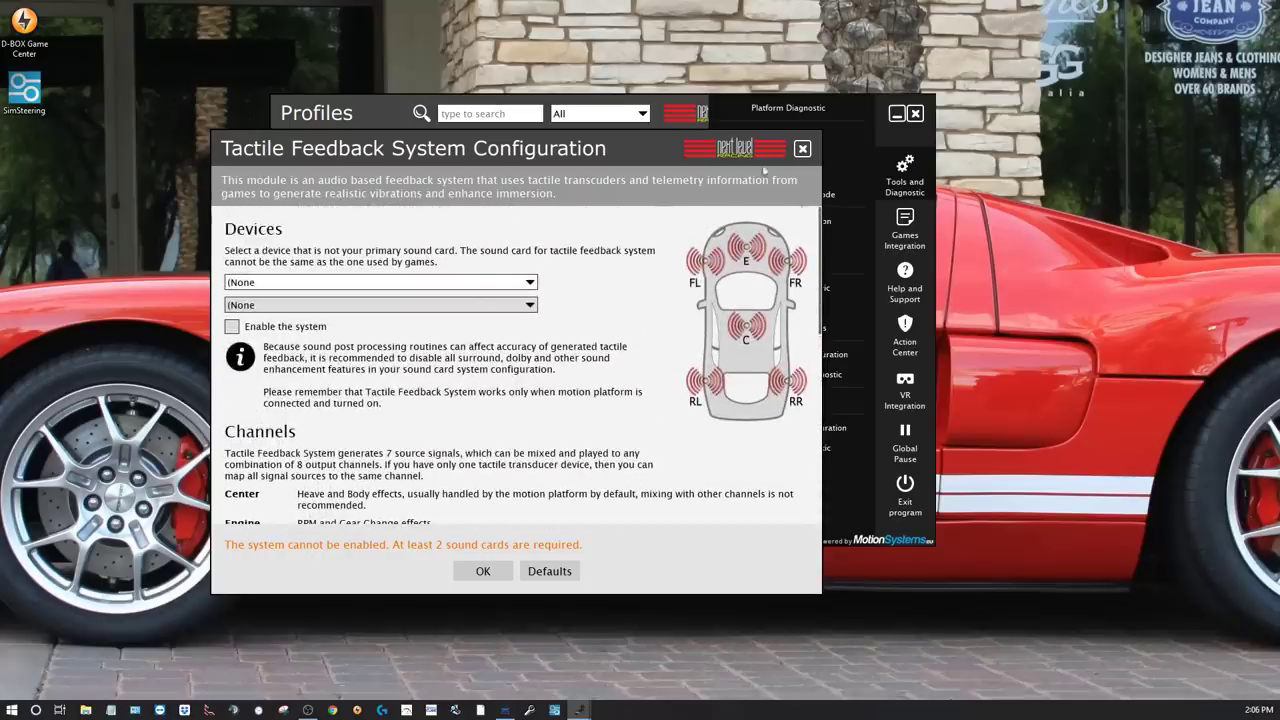
click(802, 149)
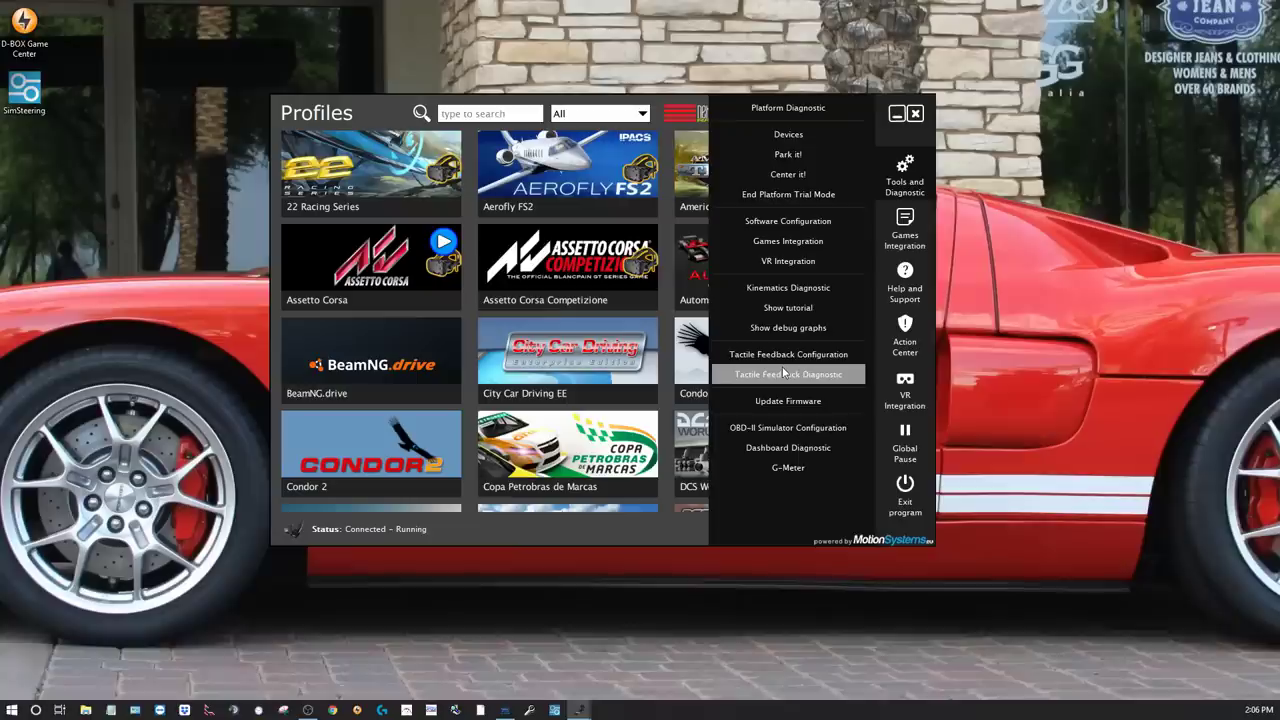
Check the motion platform's firmware versions, then review the OBD-II network and custom PID settings, closing each window
click(772, 401)
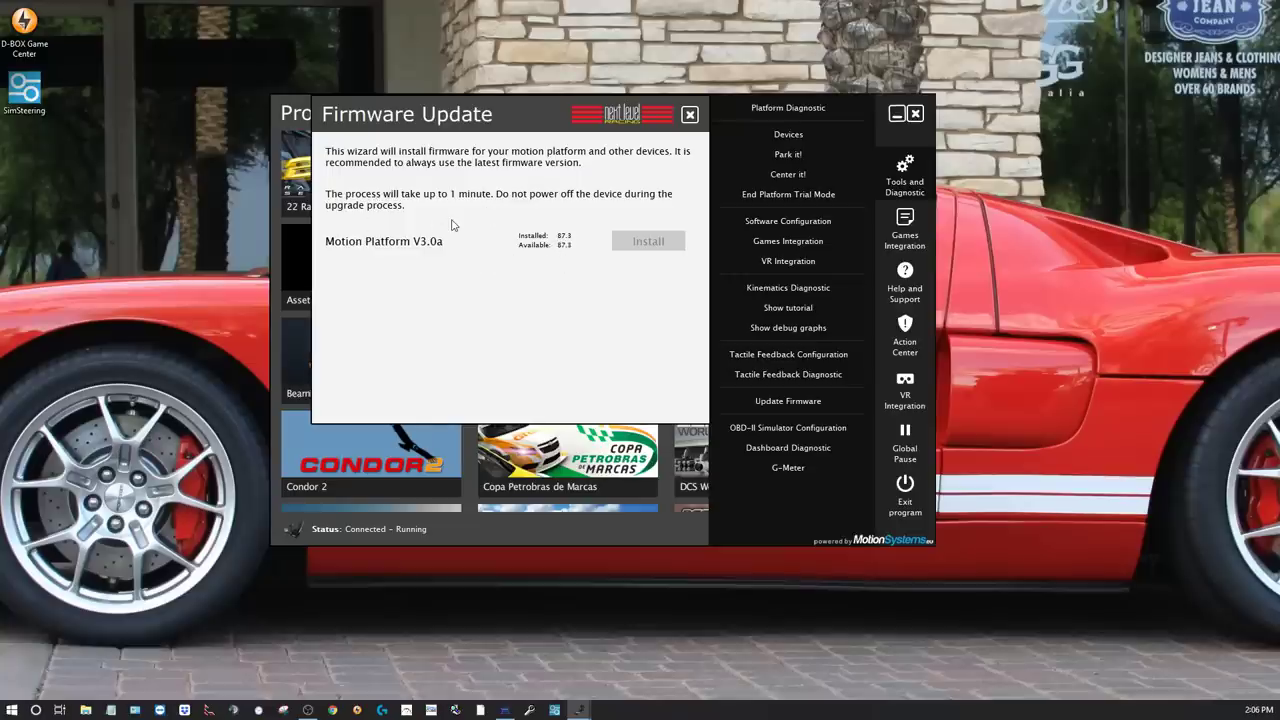
click(690, 115)
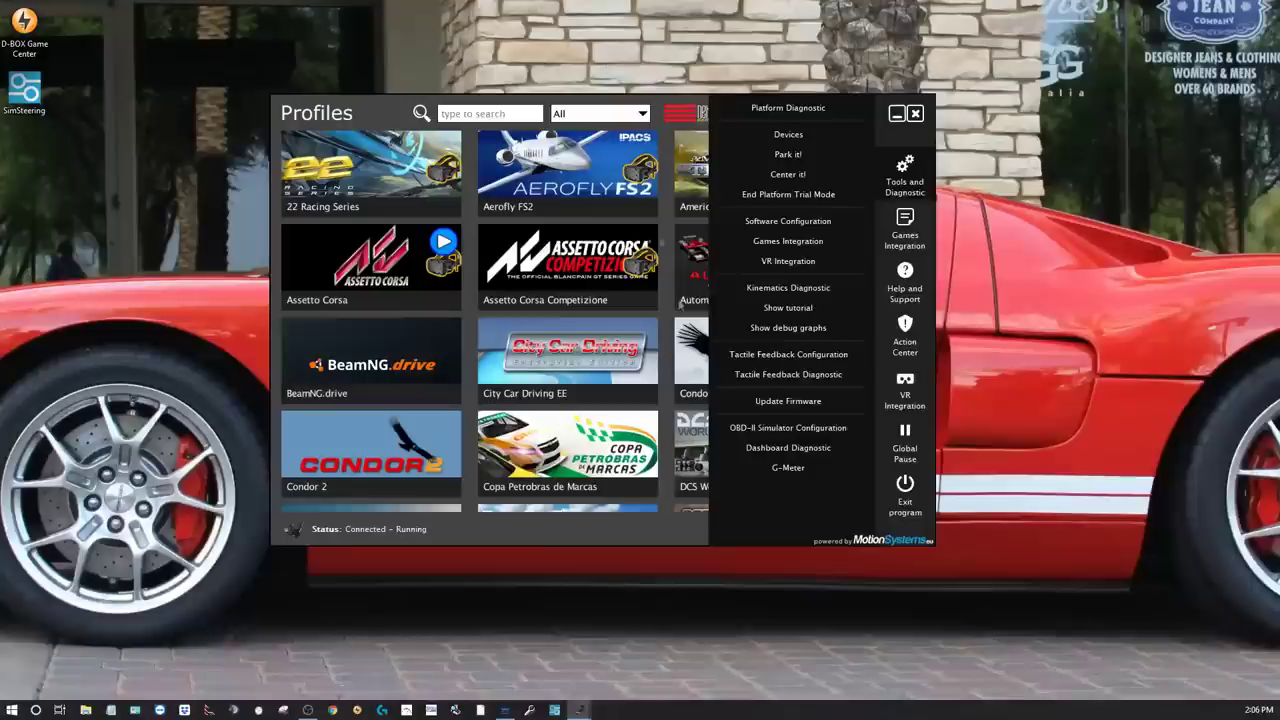
click(801, 430)
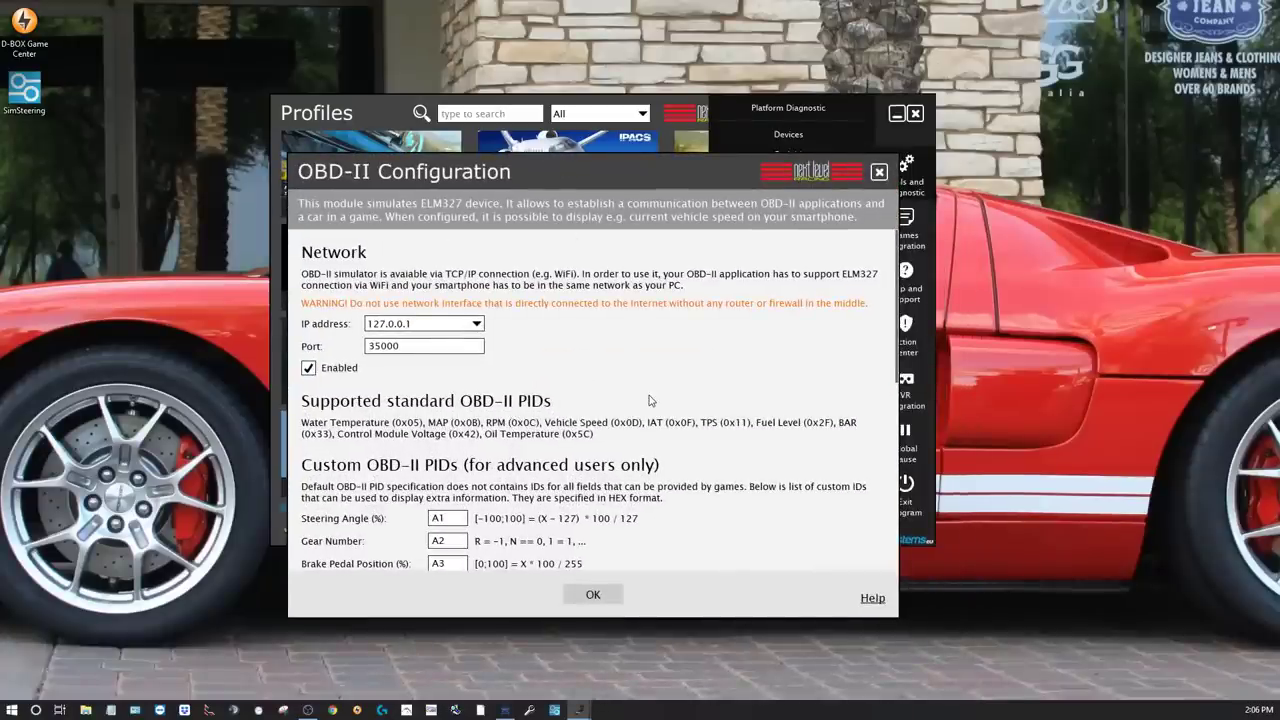
scroll(649, 400, down, 3)
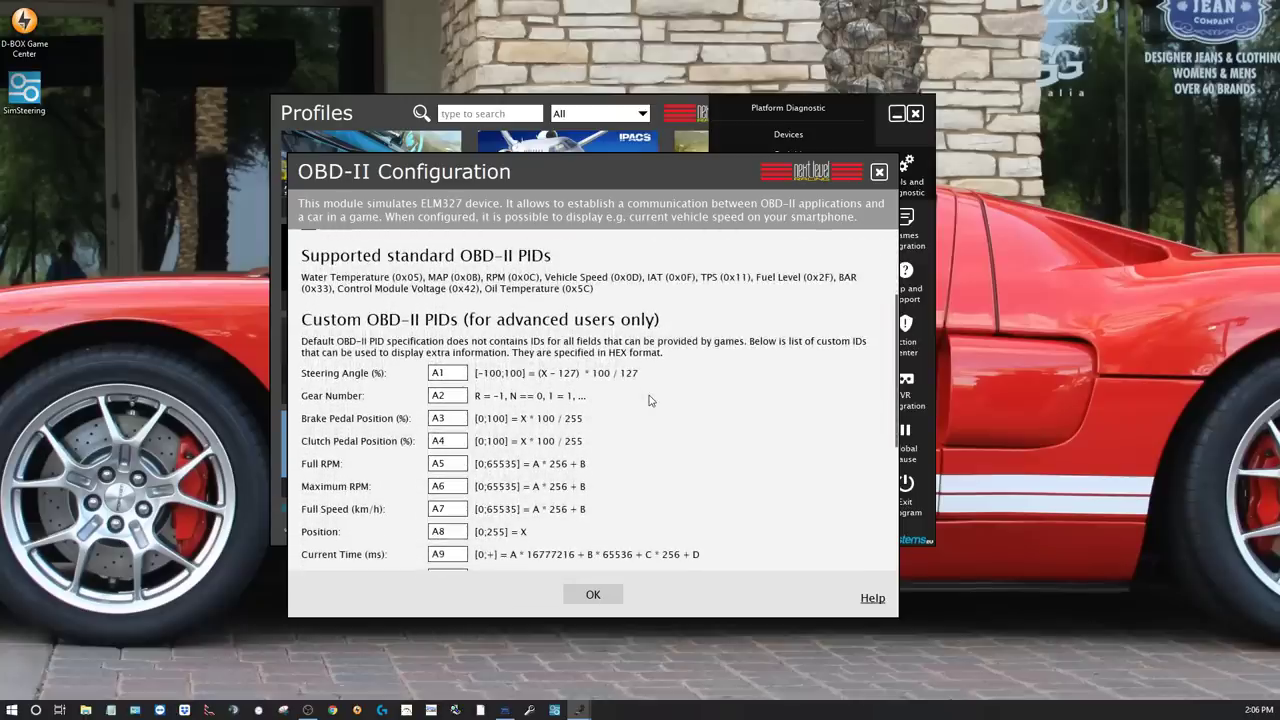
scroll(649, 400, up, 3)
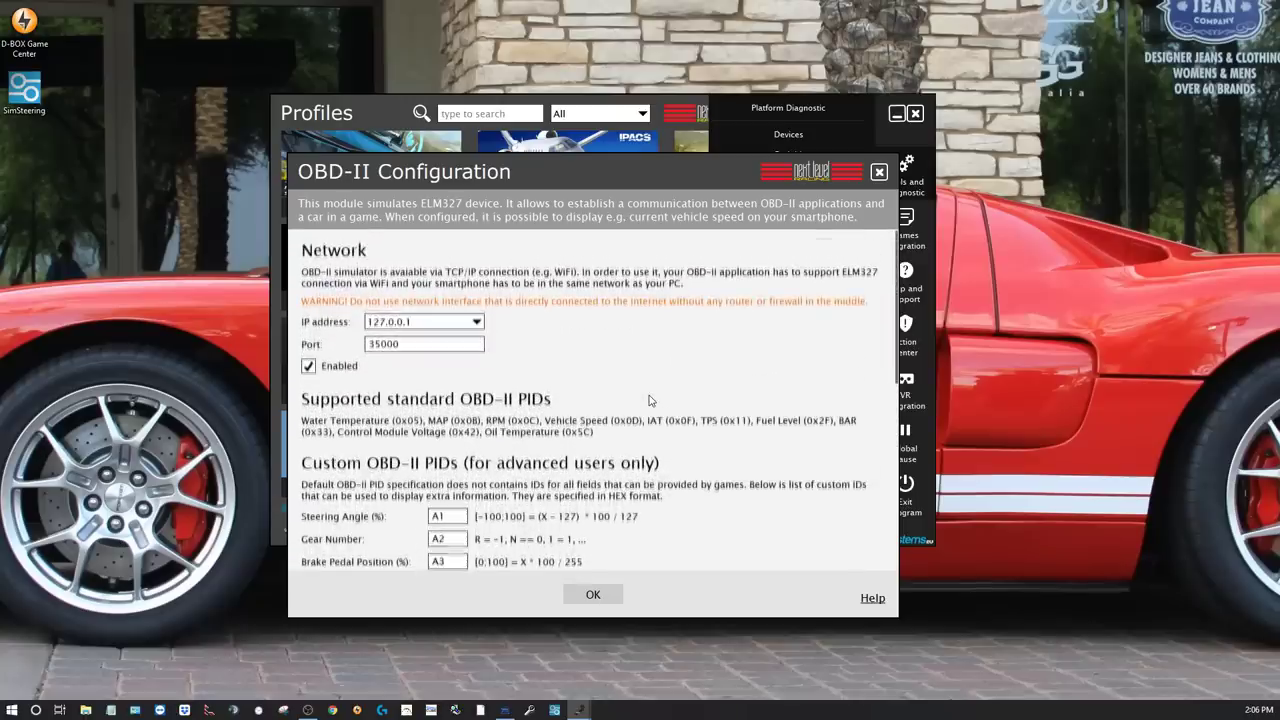
click(879, 172)
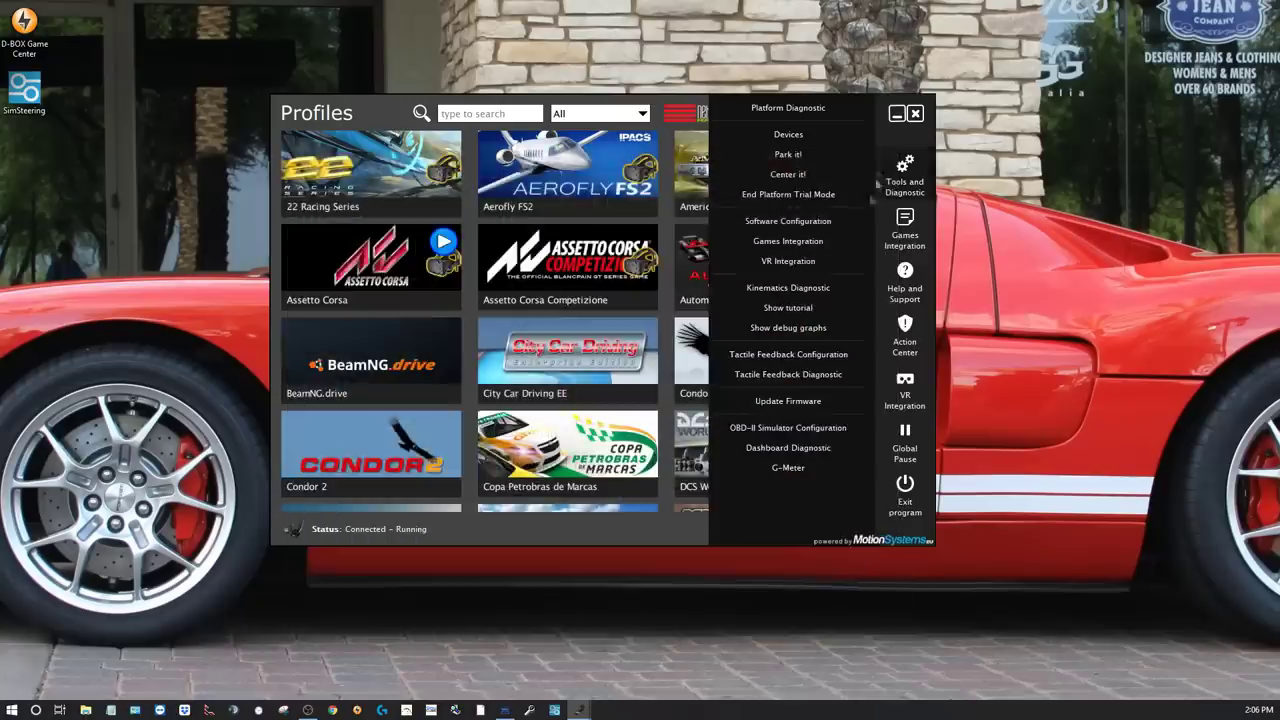
View the Dashboard Diagnostic readout, moving its window aside, and the G-Meter, and close both windows
click(798, 450)
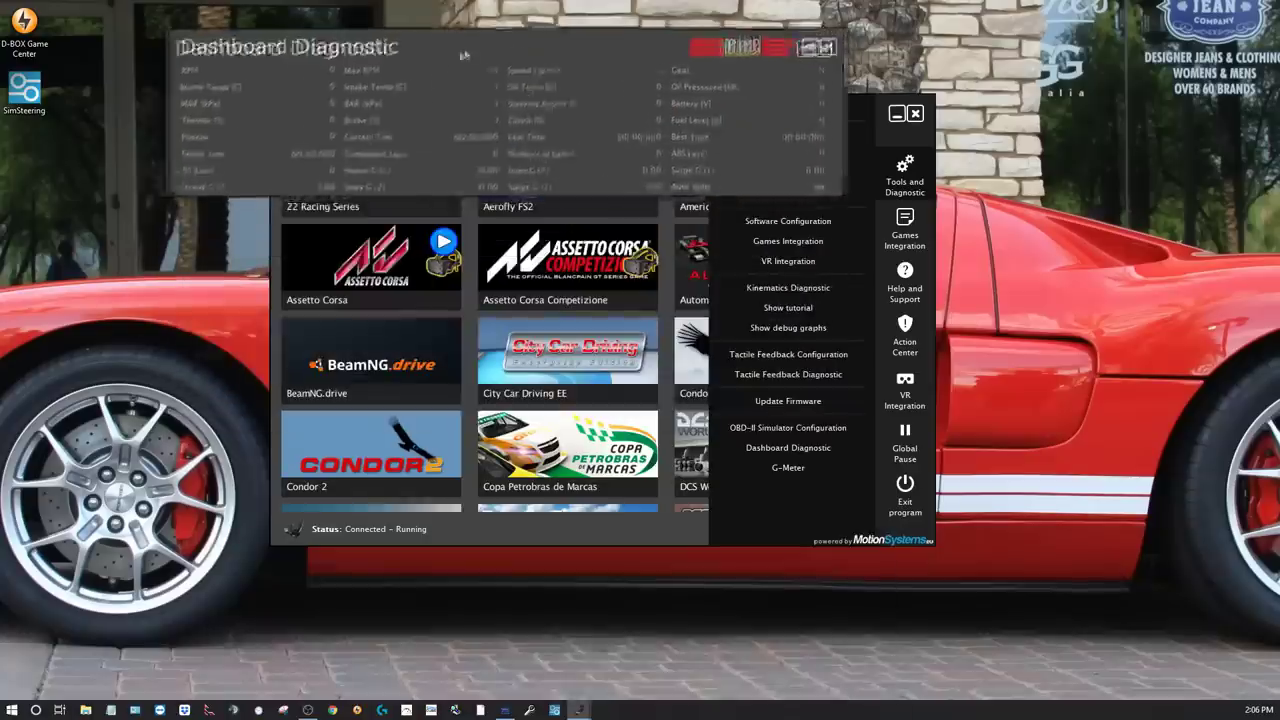
drag(449, 64, 438, 57)
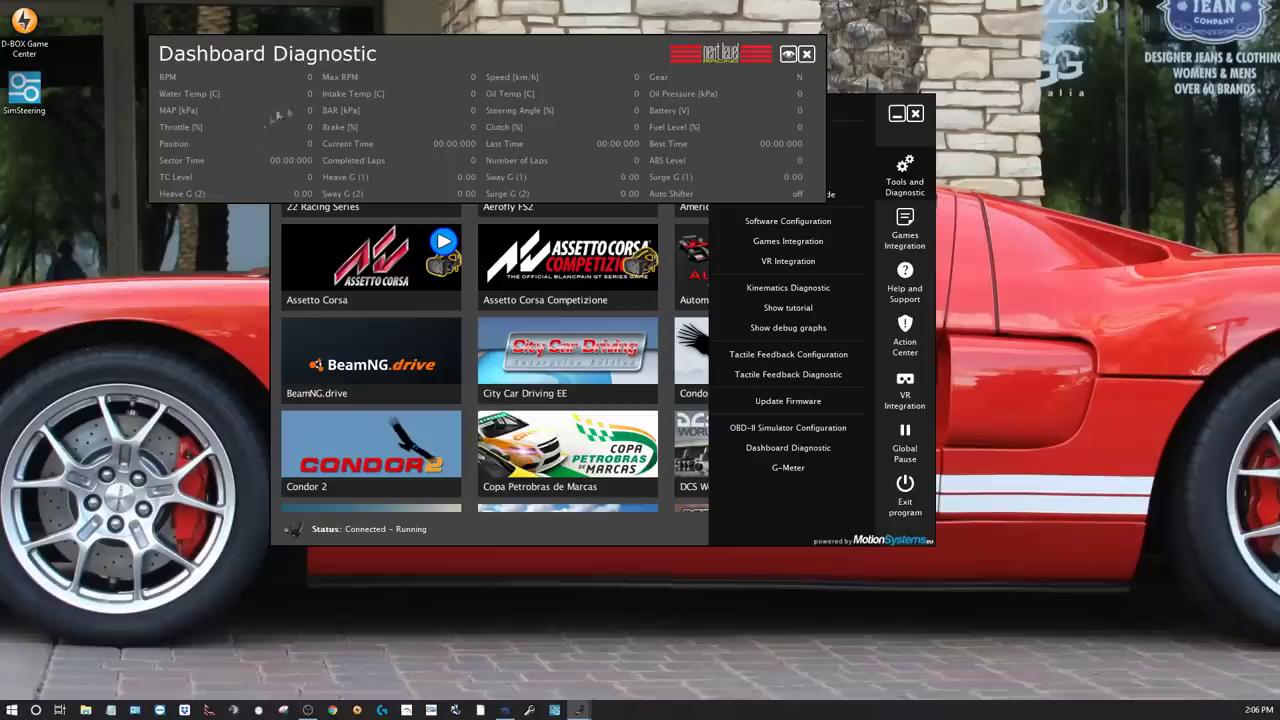
drag(438, 44, 326, 43)
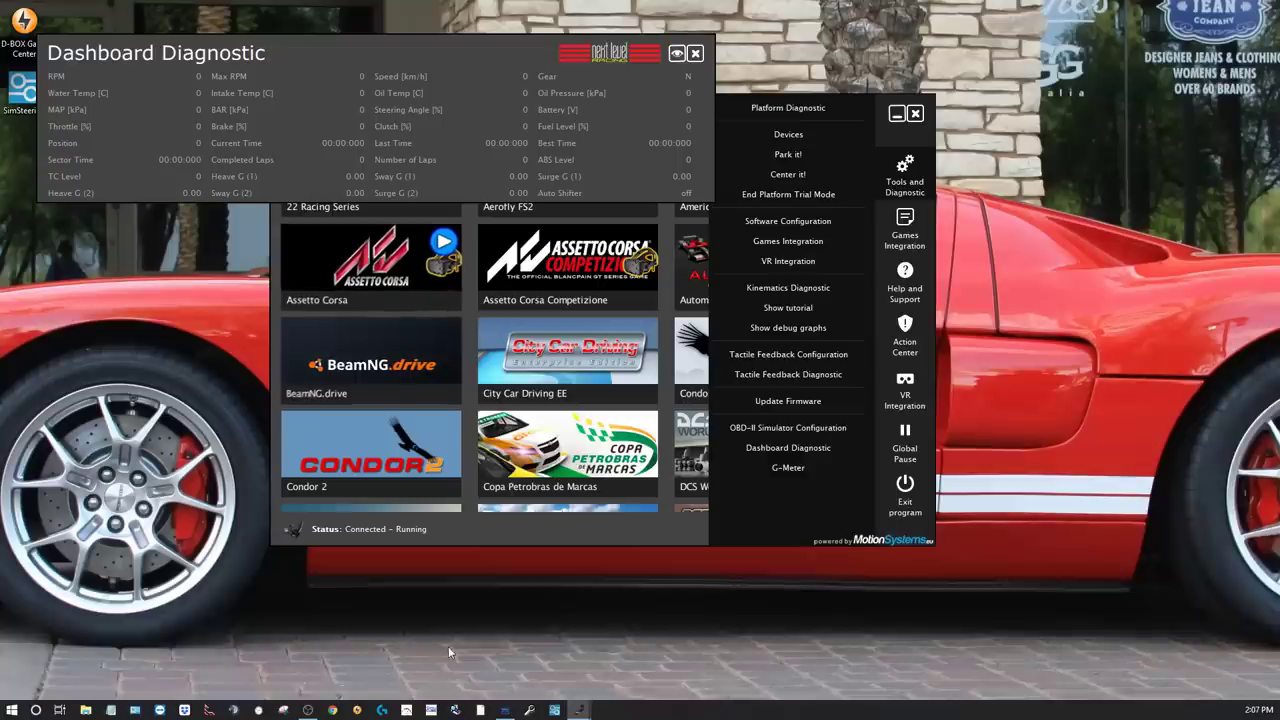
click(799, 476)
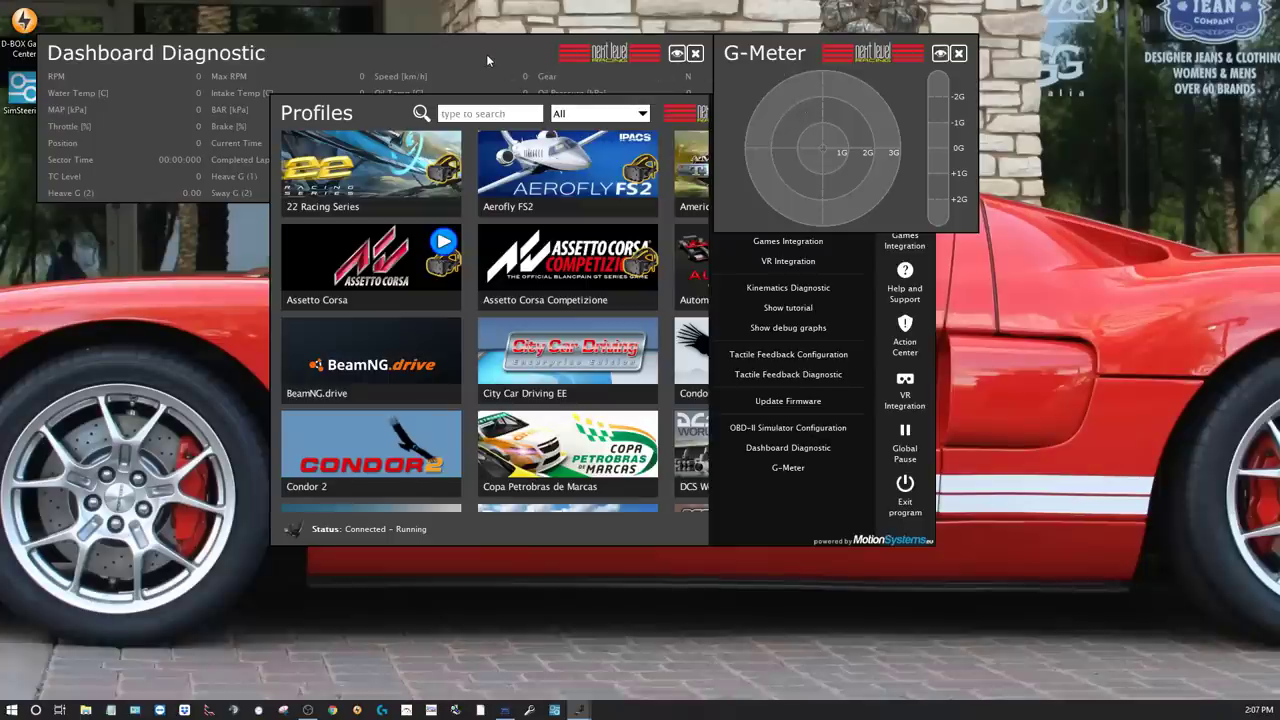
click(697, 54)
click(958, 53)
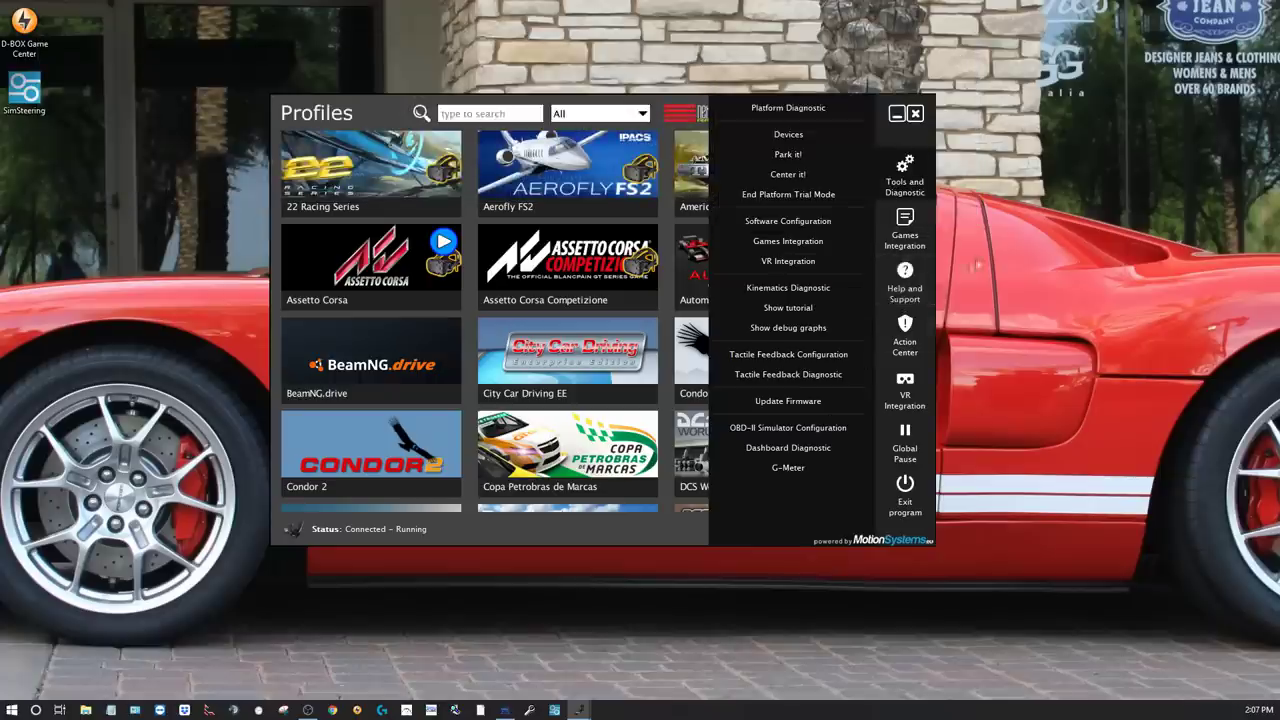
Review the installation status of the supported games in Games Integration, and close the window
click(914, 235)
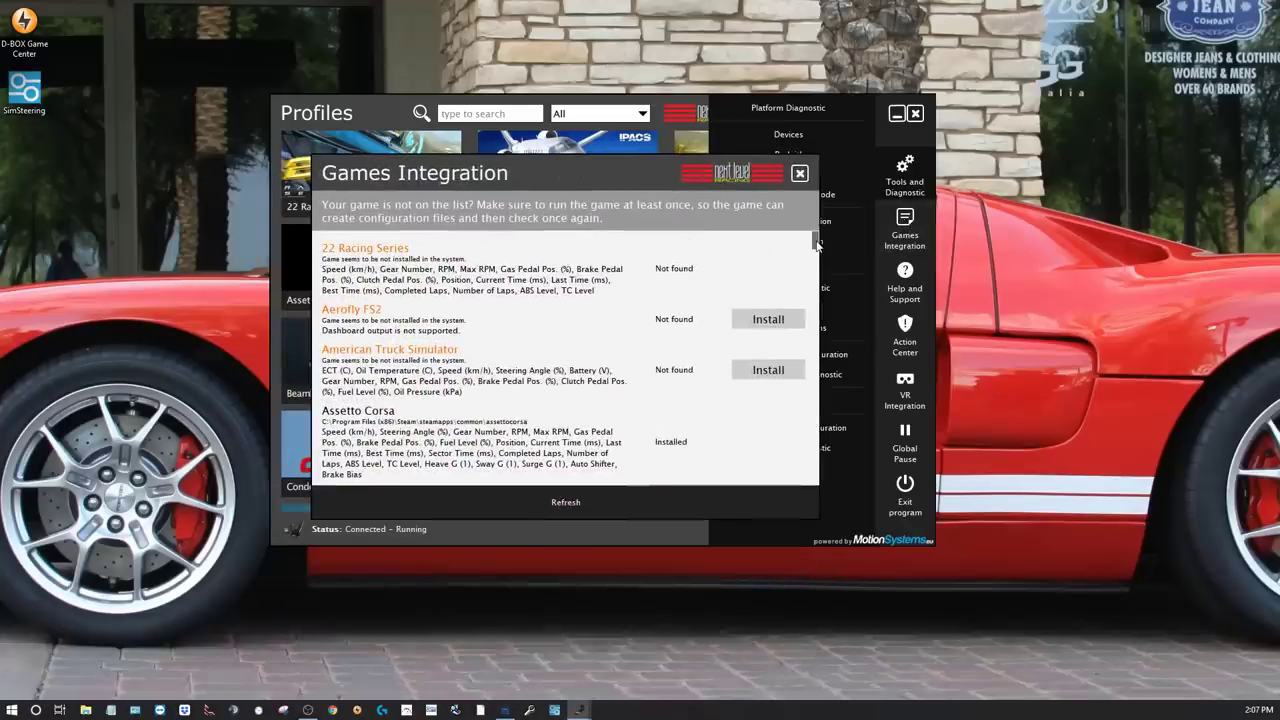
mouse_move(816, 245)
mouse_down()
mouse_move(817, 478)
mouse_move(822, 230)
mouse_up()
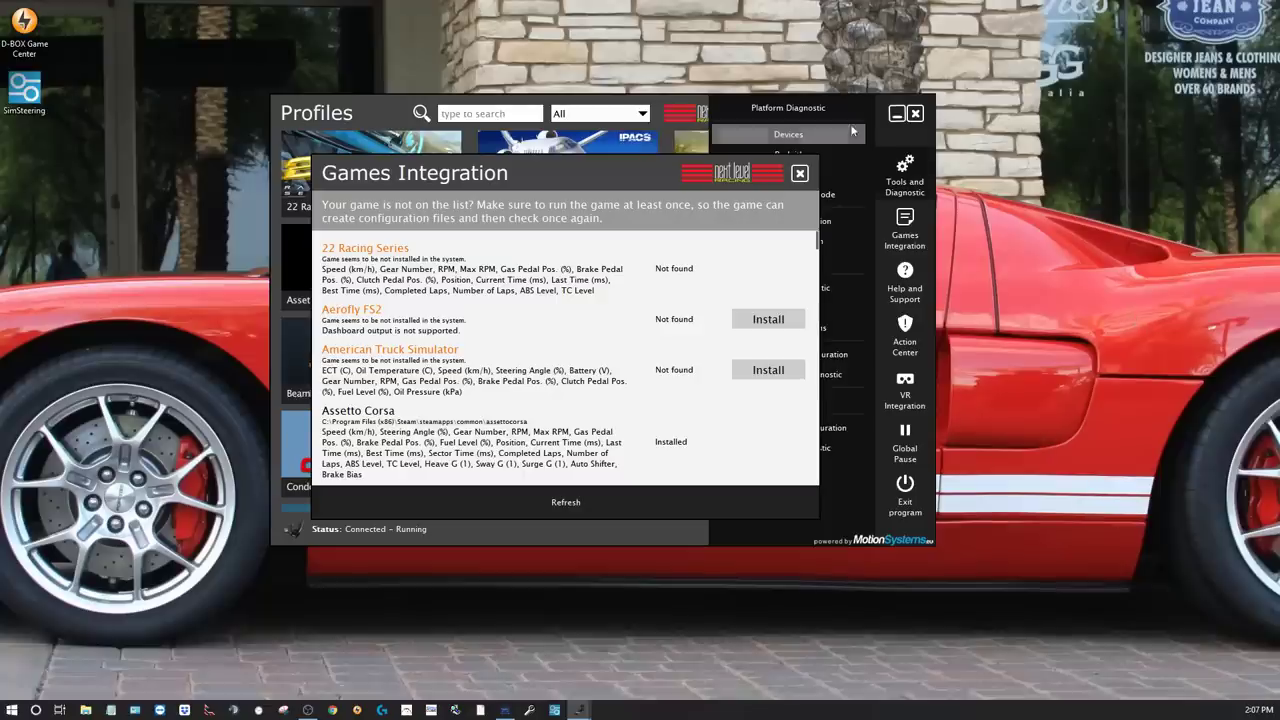
click(800, 173)
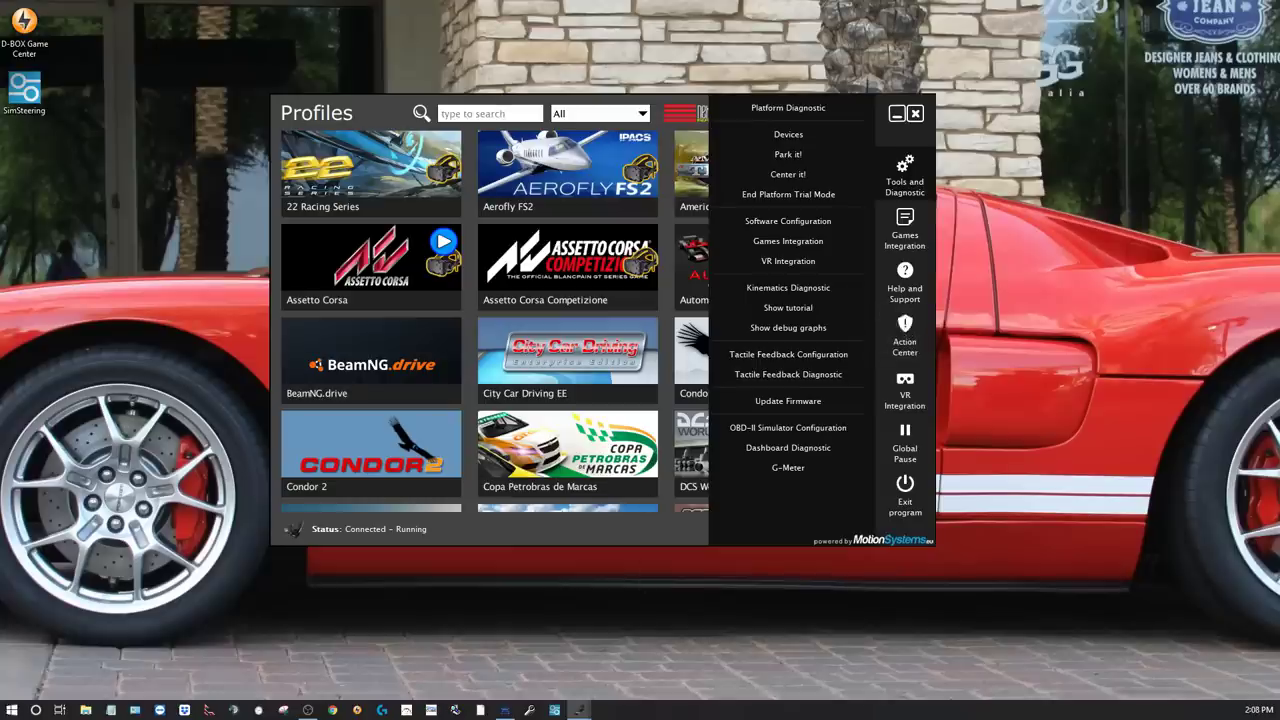
Check the Action Center for pending configuration issues, and close it
click(905, 333)
drag(557, 332, 455, 110)
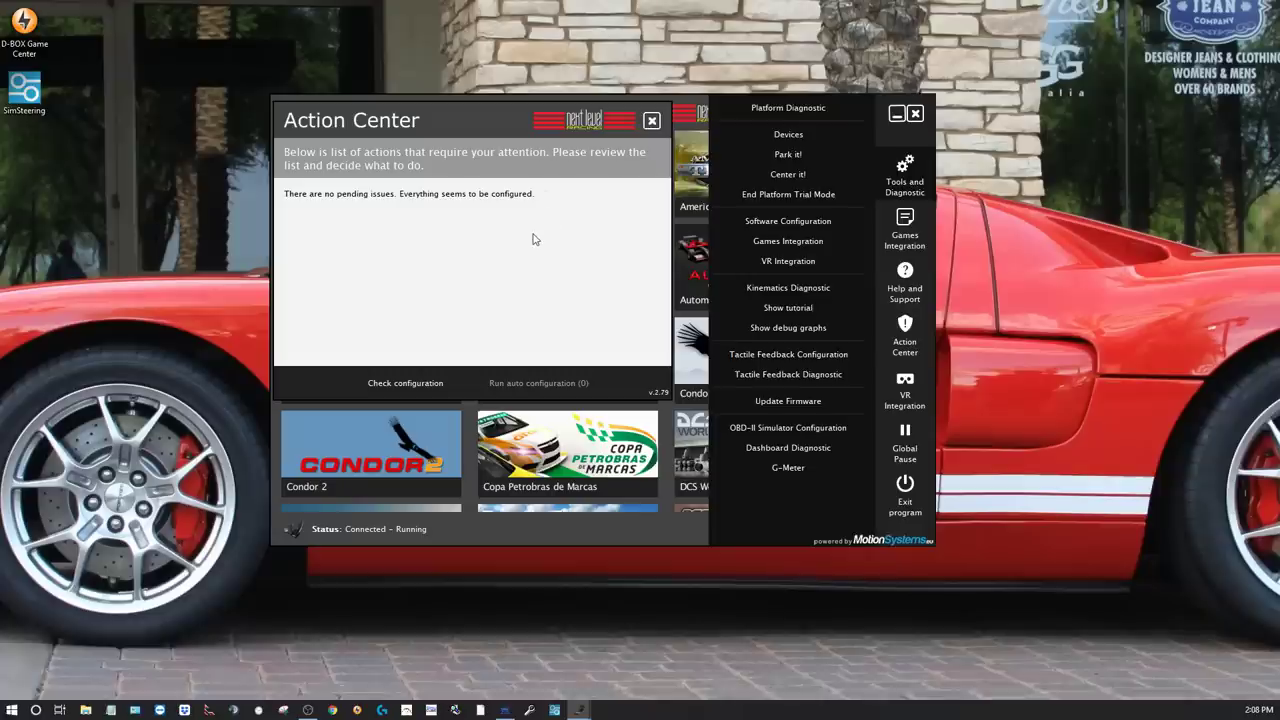
click(652, 122)
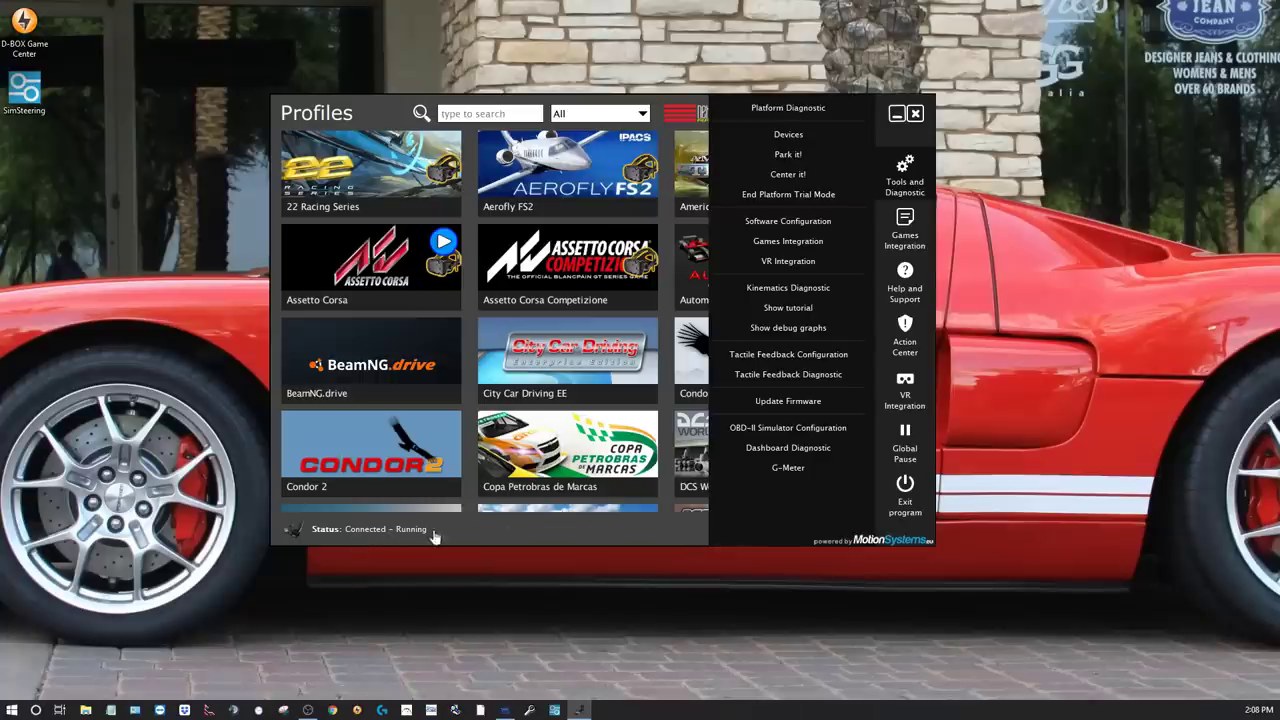
Filter the game profiles to show Only installed
click(617, 116)
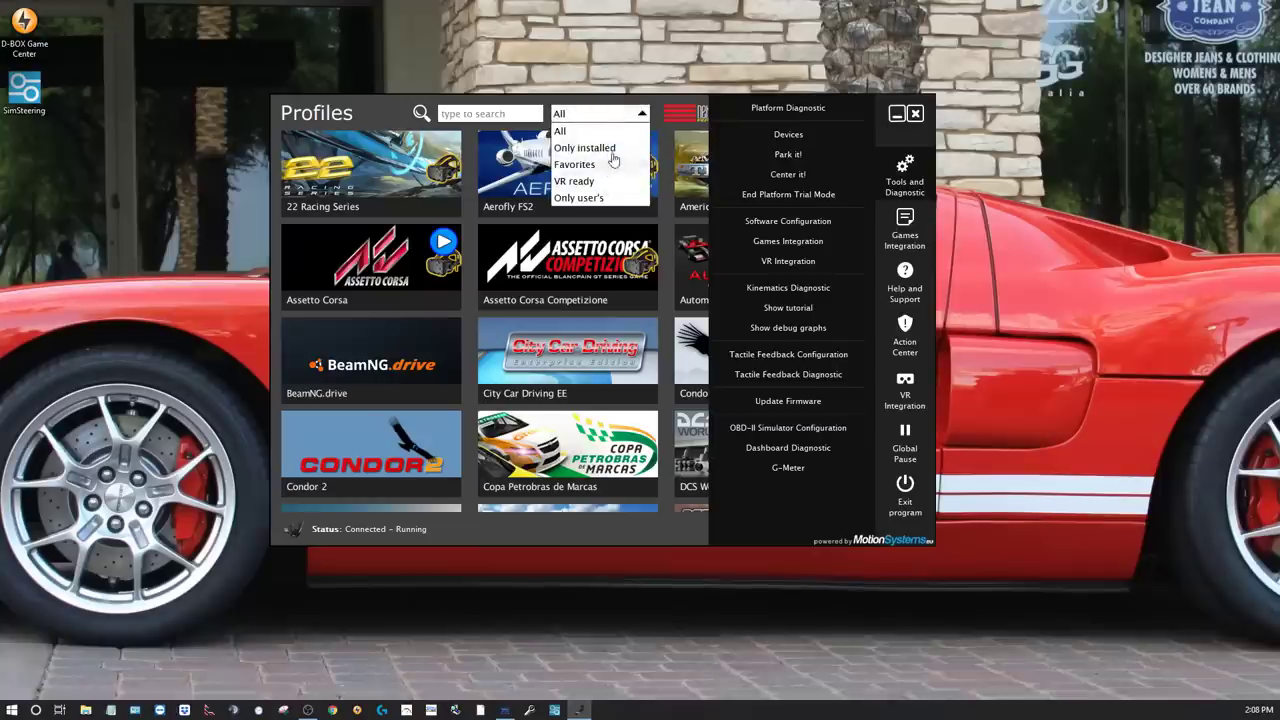
click(614, 149)
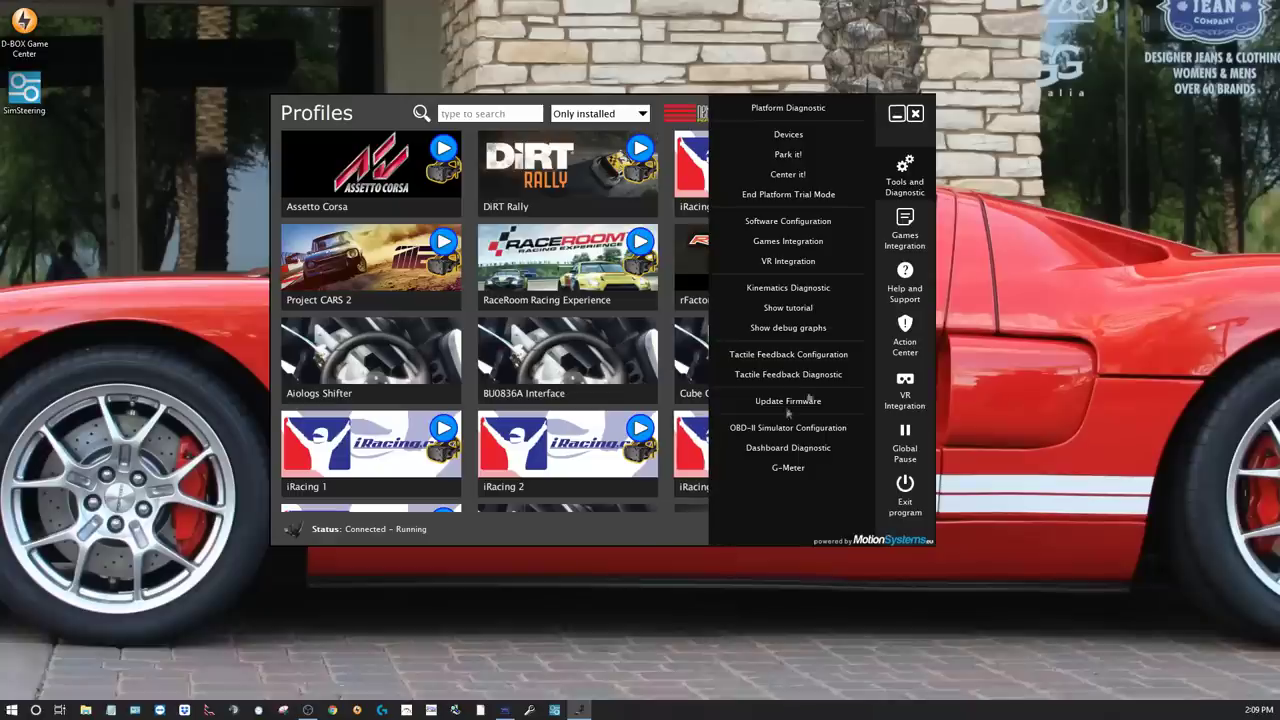
Try to clone the iRacing 1 profile under the name iRacing 1, and cancel the cloning
click(905, 172)
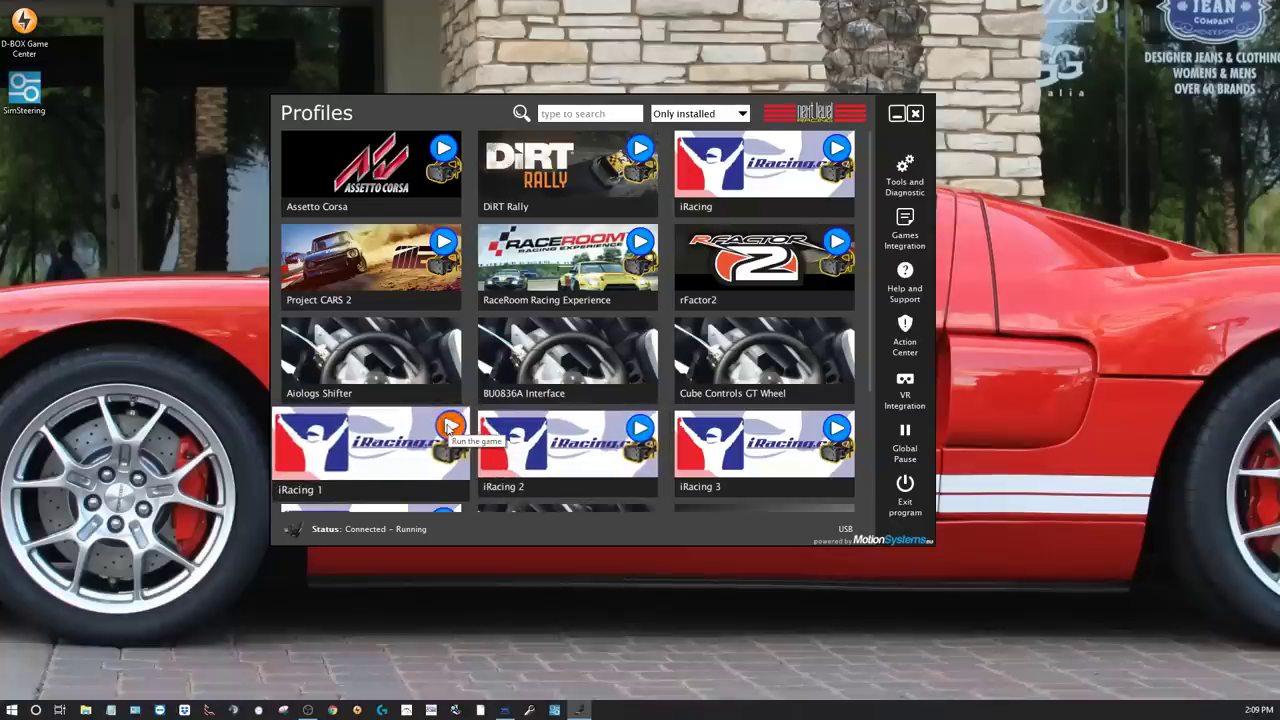
click(383, 452)
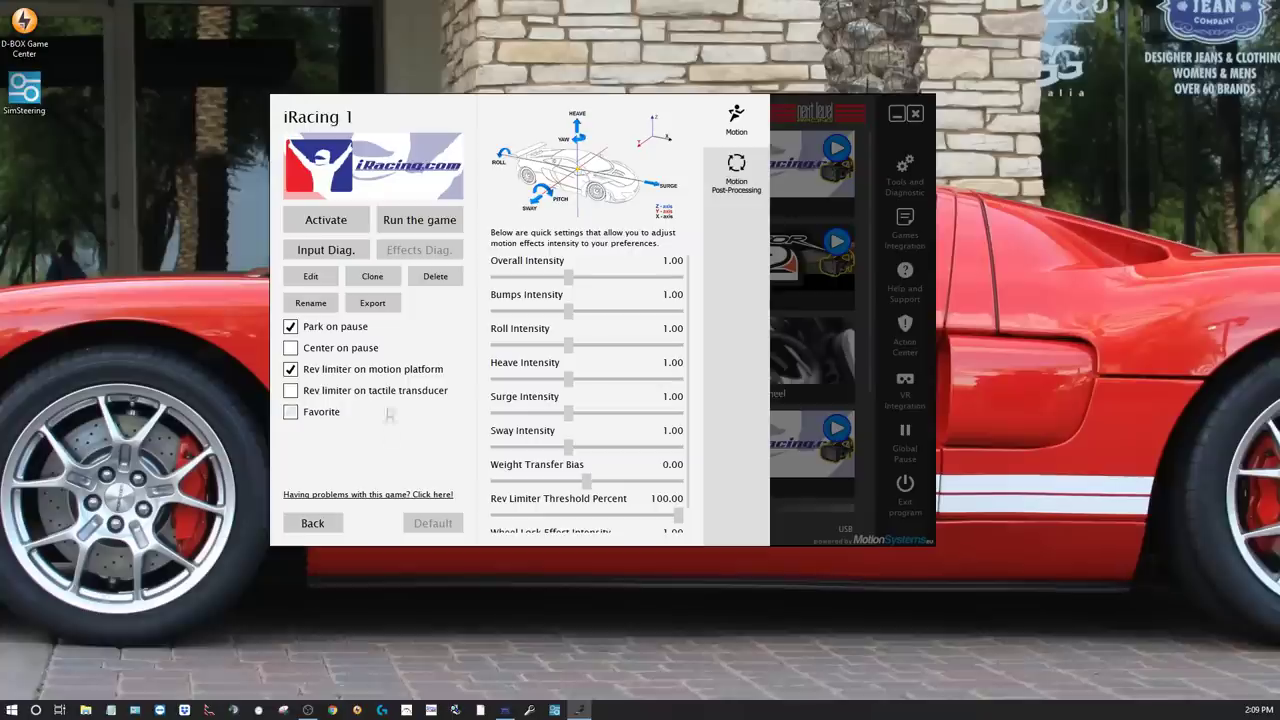
click(387, 282)
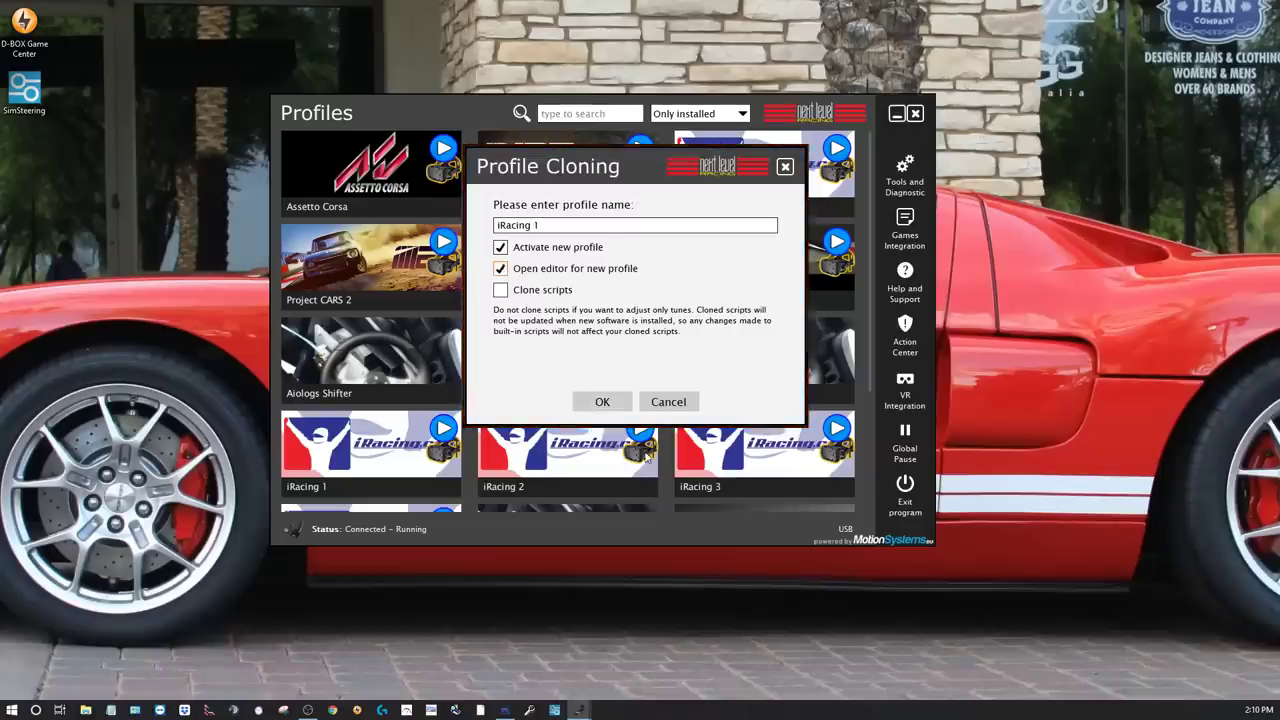
click(615, 410)
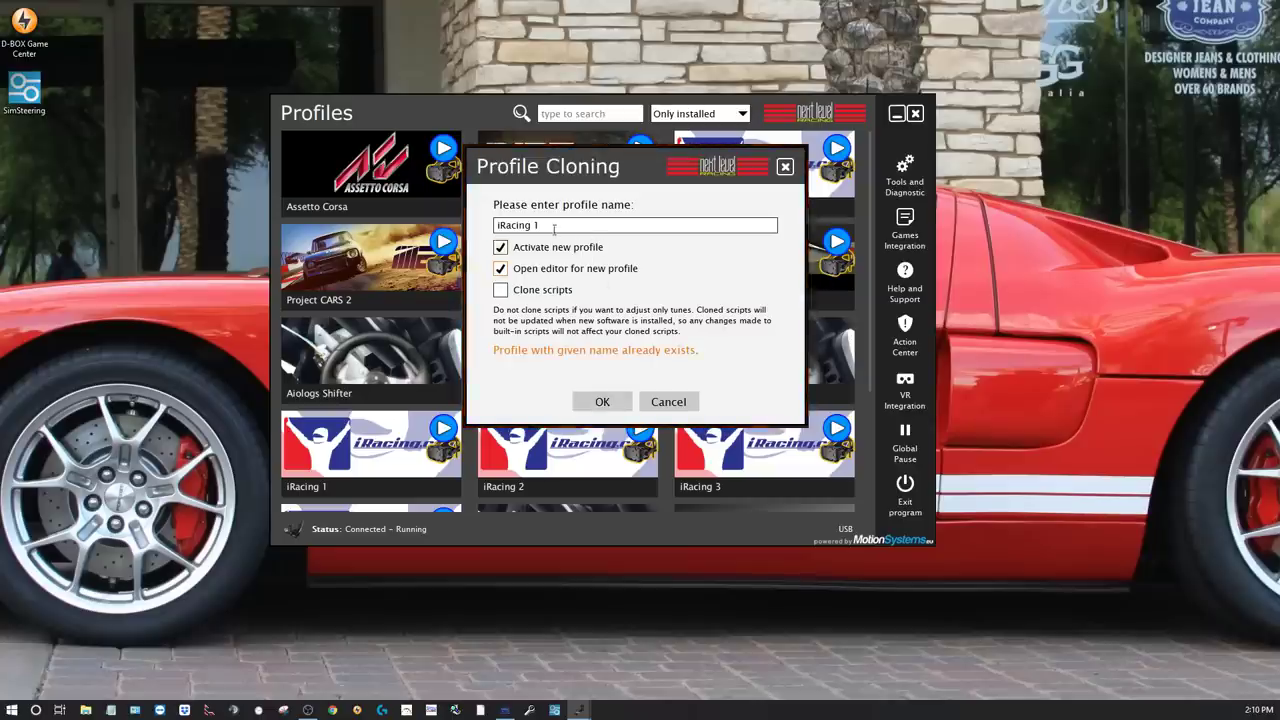
click(668, 408)
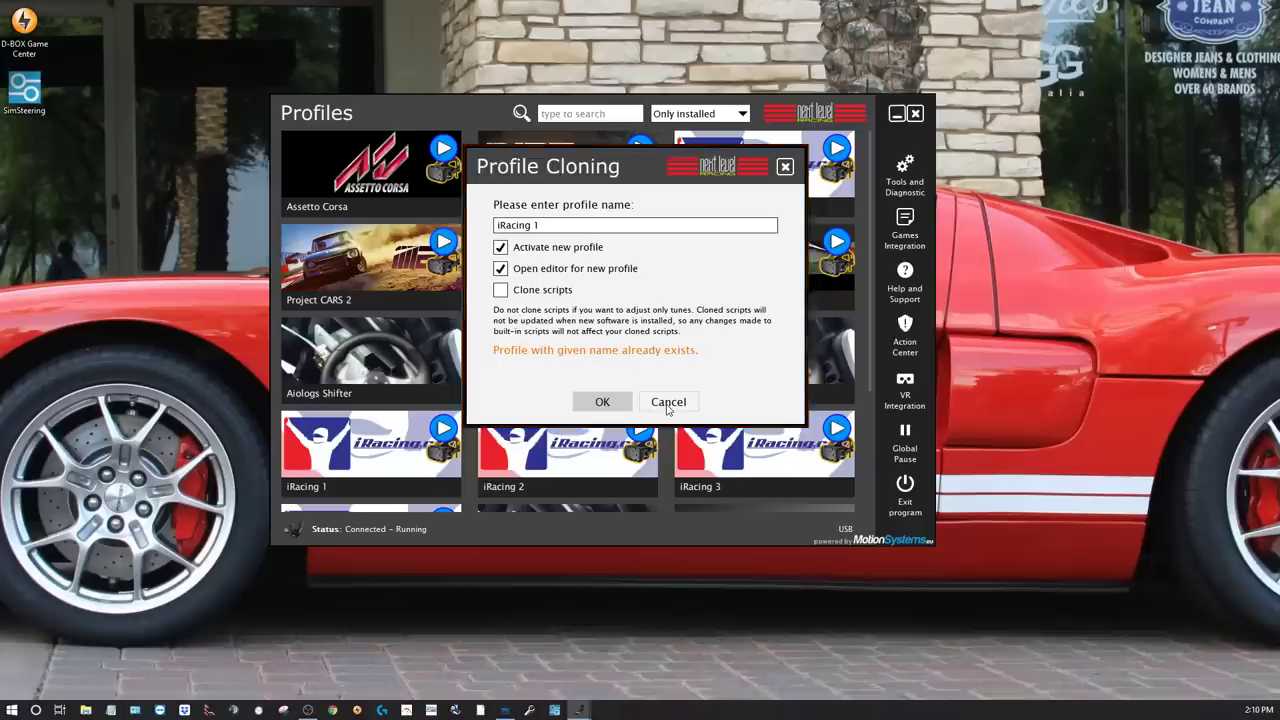
click(668, 402)
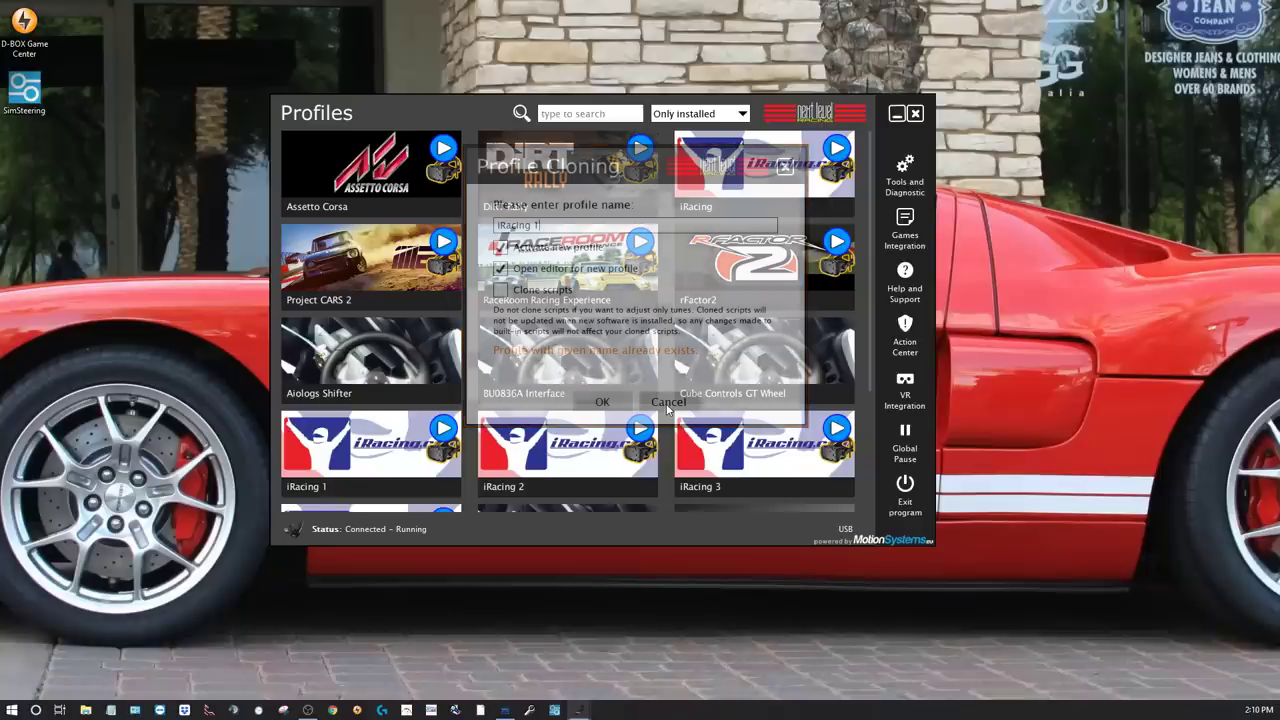
Compare the motion intensity settings of the iRacing 1, iRacing 2 and iRacing 3 profiles, and return to the profile list
click(403, 453)
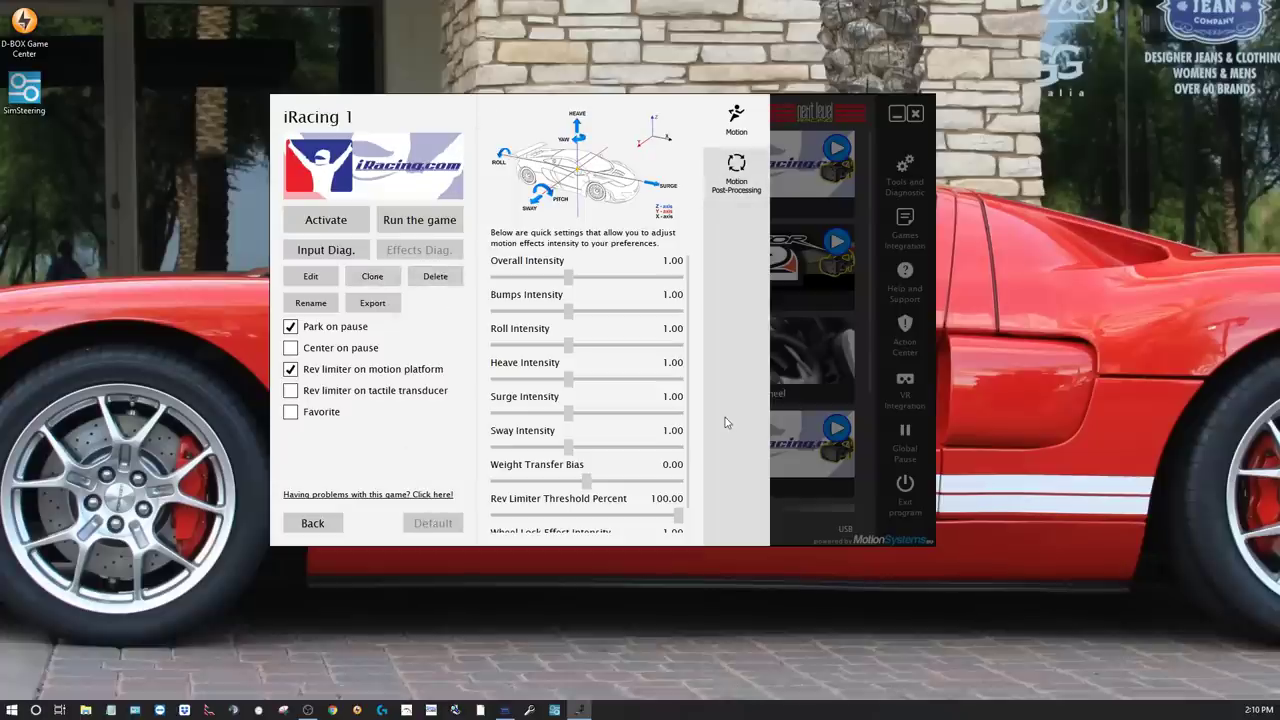
click(313, 523)
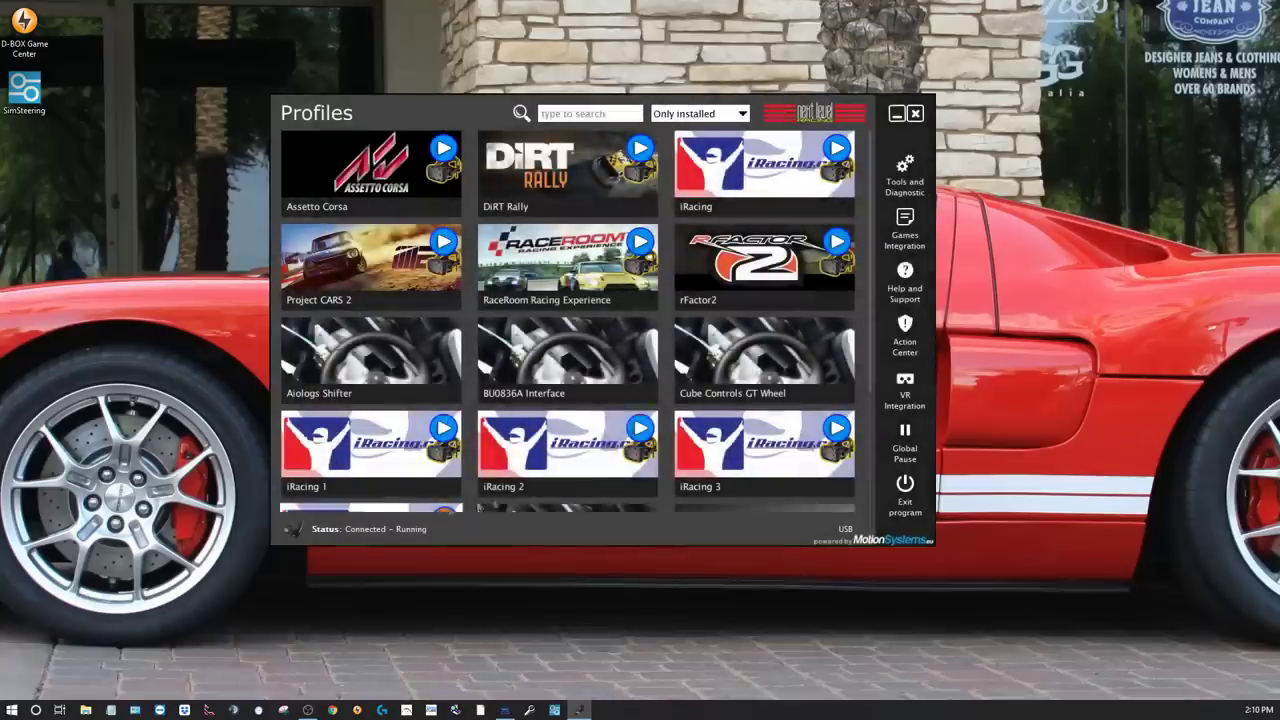
click(551, 464)
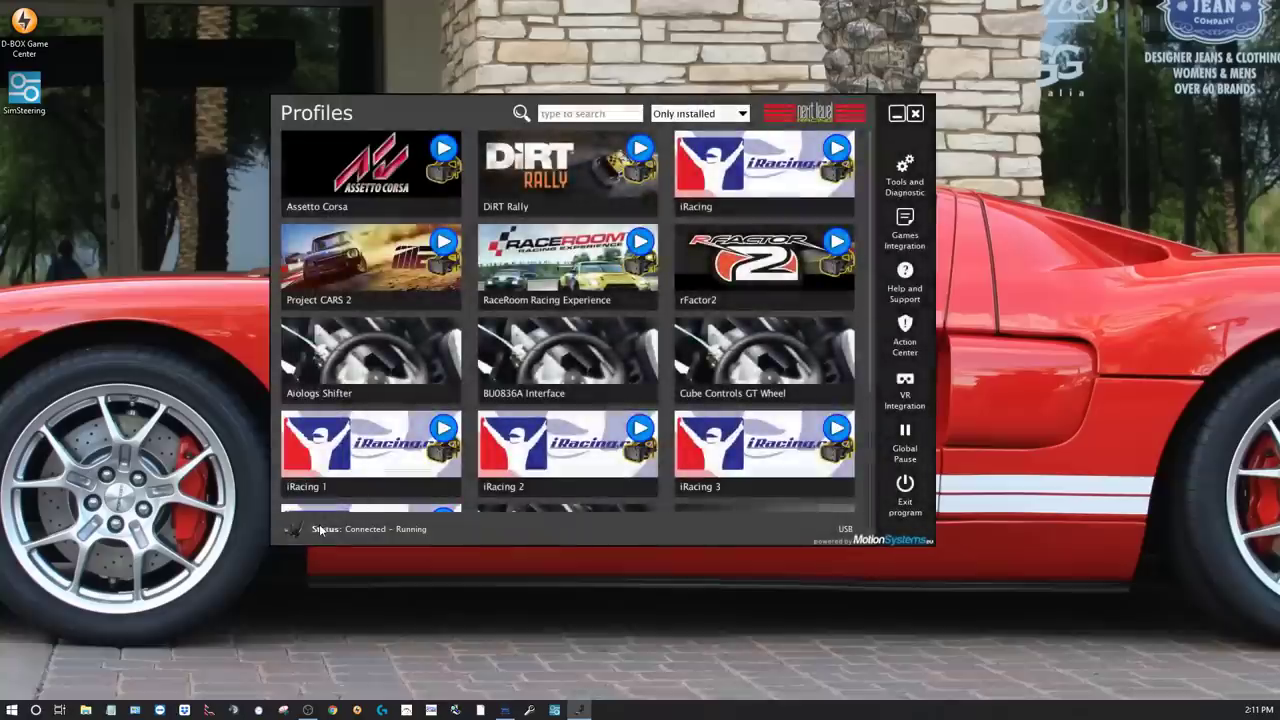
click(736, 465)
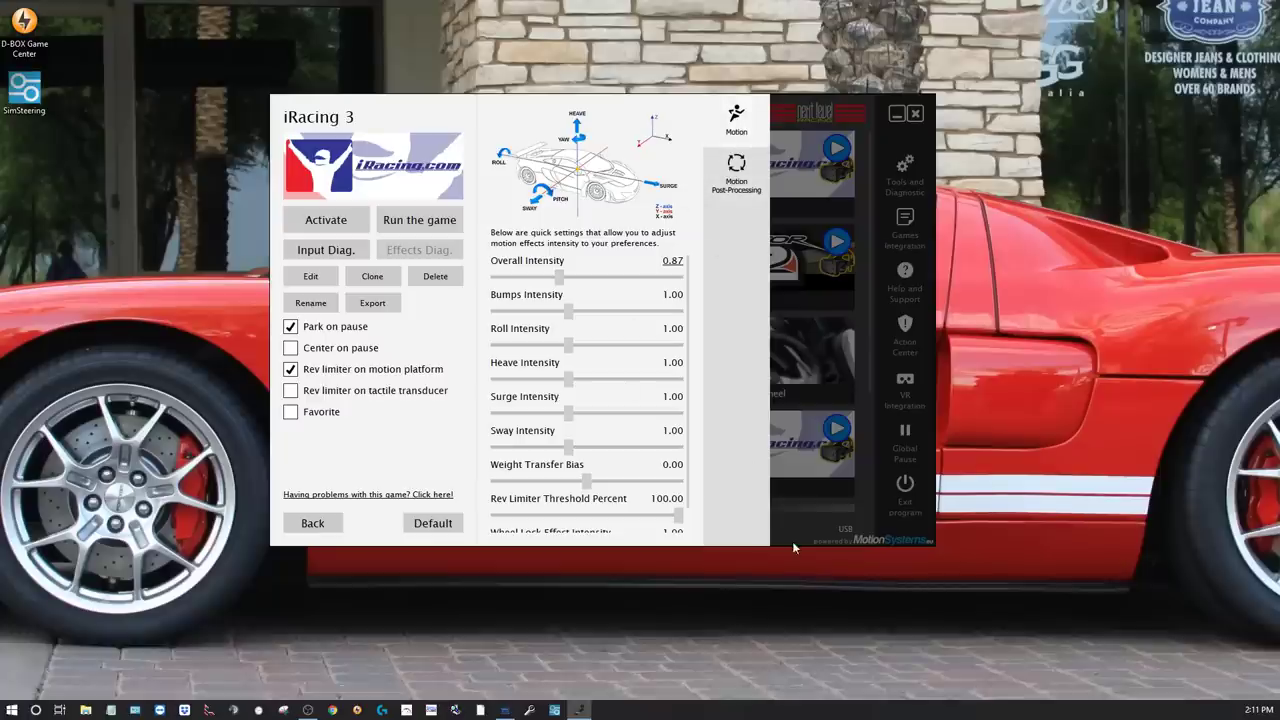
click(312, 524)
Review the motion and pause settings of the iRacing 4 profile, and return to the start of the profile list
scroll(765, 360, down, 2)
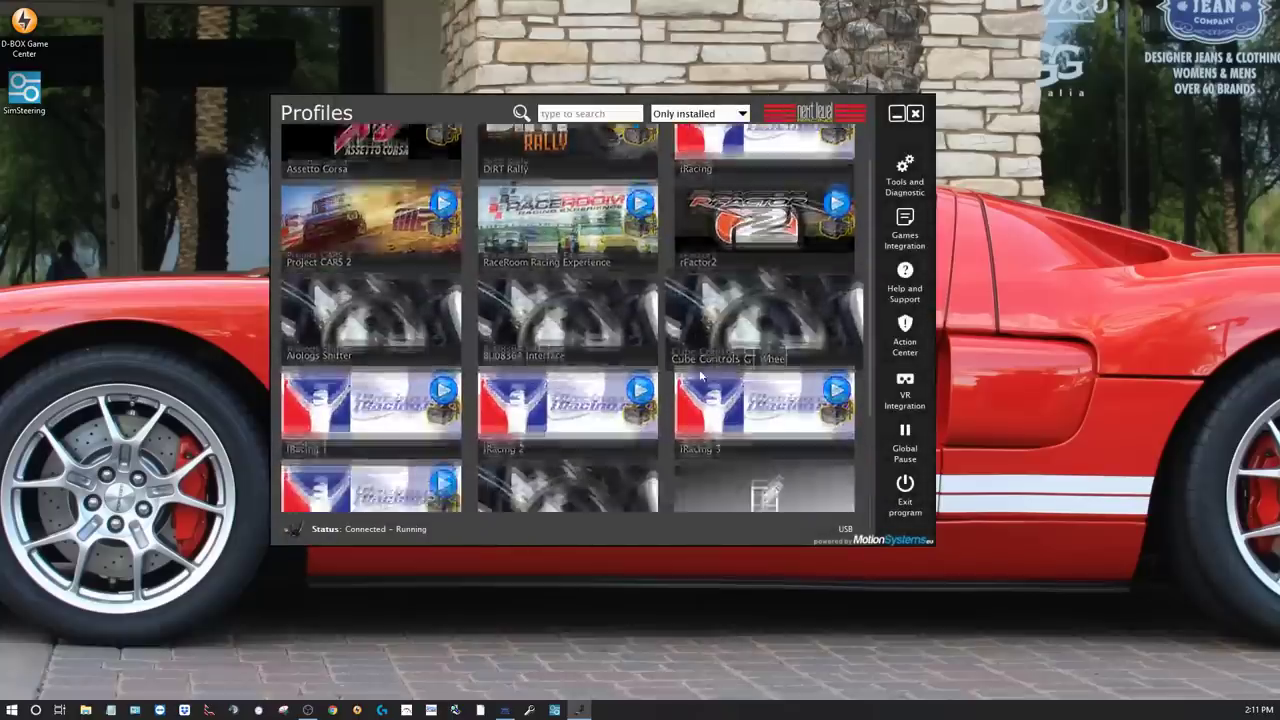
scroll(703, 371, up, 2)
scroll(703, 371, down, 2)
click(408, 370)
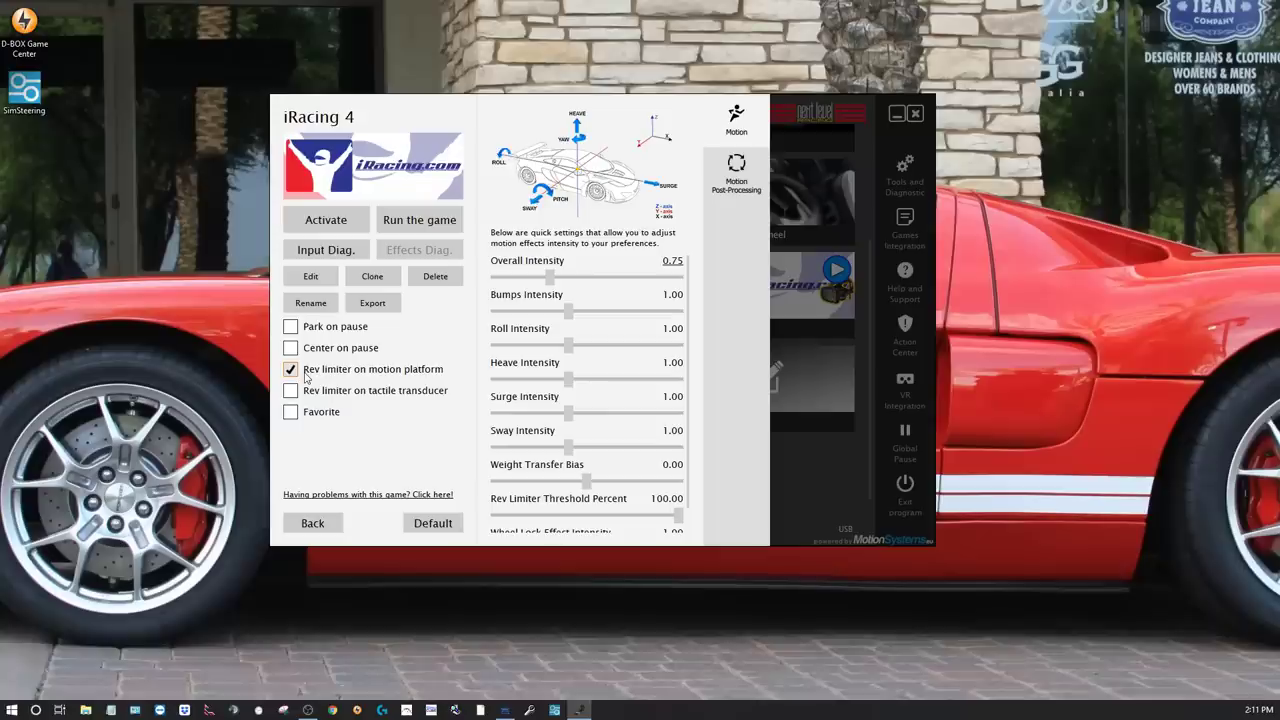
click(313, 523)
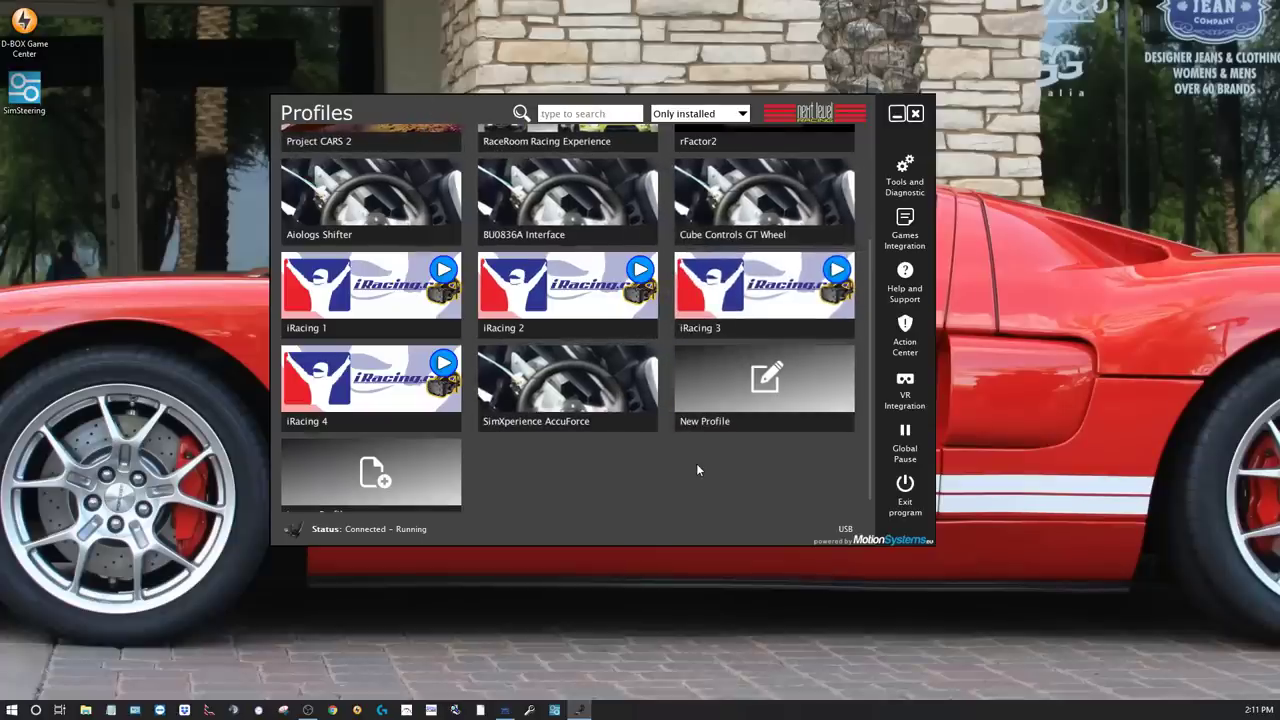
scroll(698, 470, up, 3)
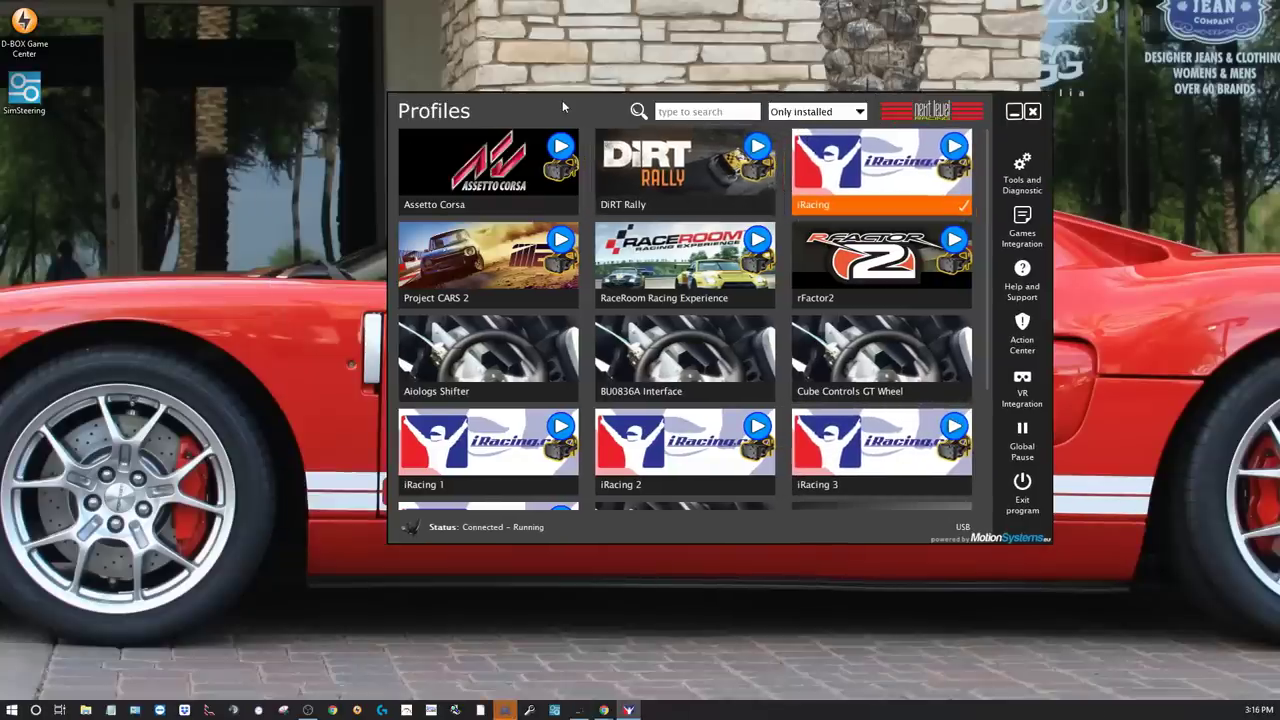
Move the software window aside, open the active iRacing profile and review its quick motion settings through Wheel Lock Effect Intensity
mouse_move(562, 100)
mouse_down()
mouse_move(508, 118)
mouse_move(470, 98)
mouse_up()
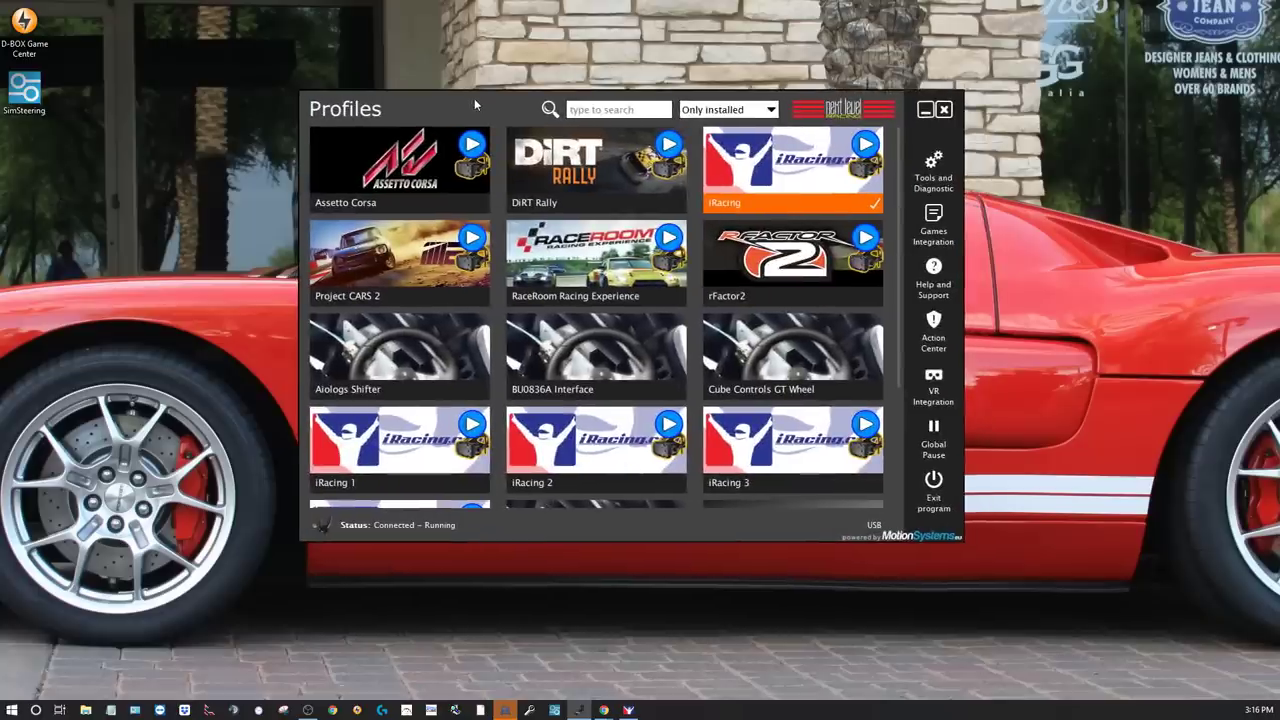
click(762, 165)
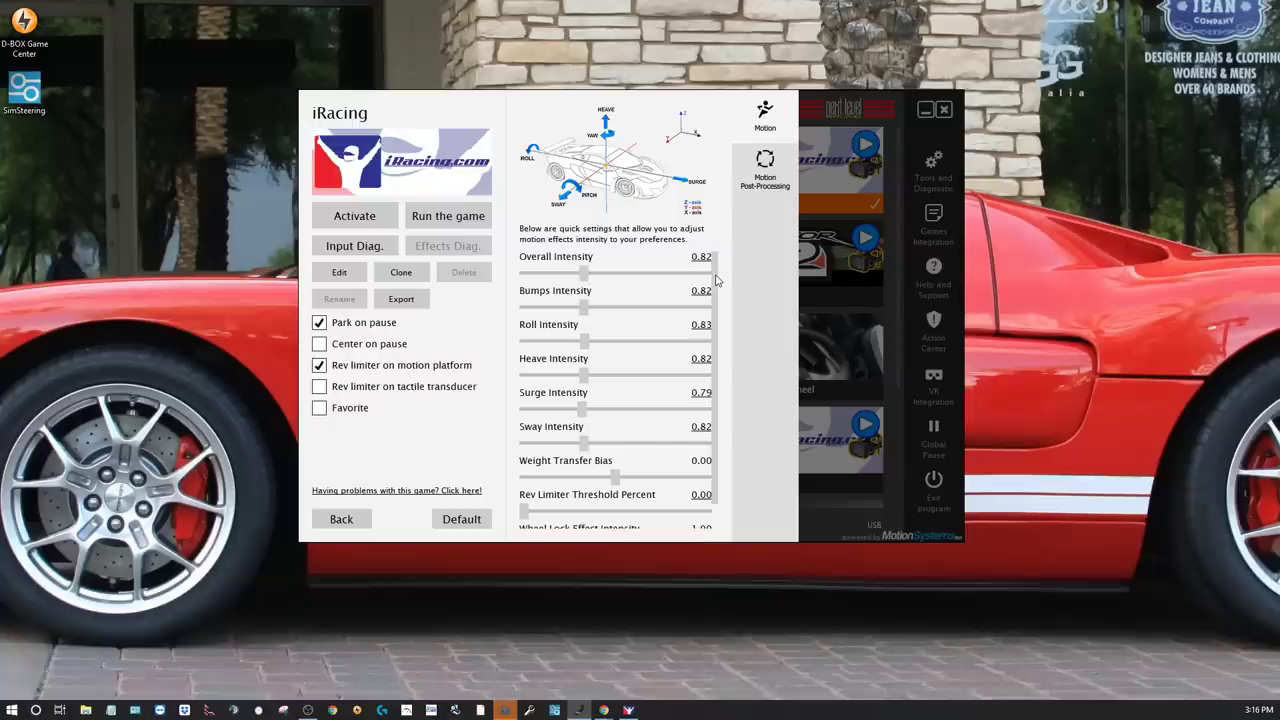
scroll(716, 288, down, 1)
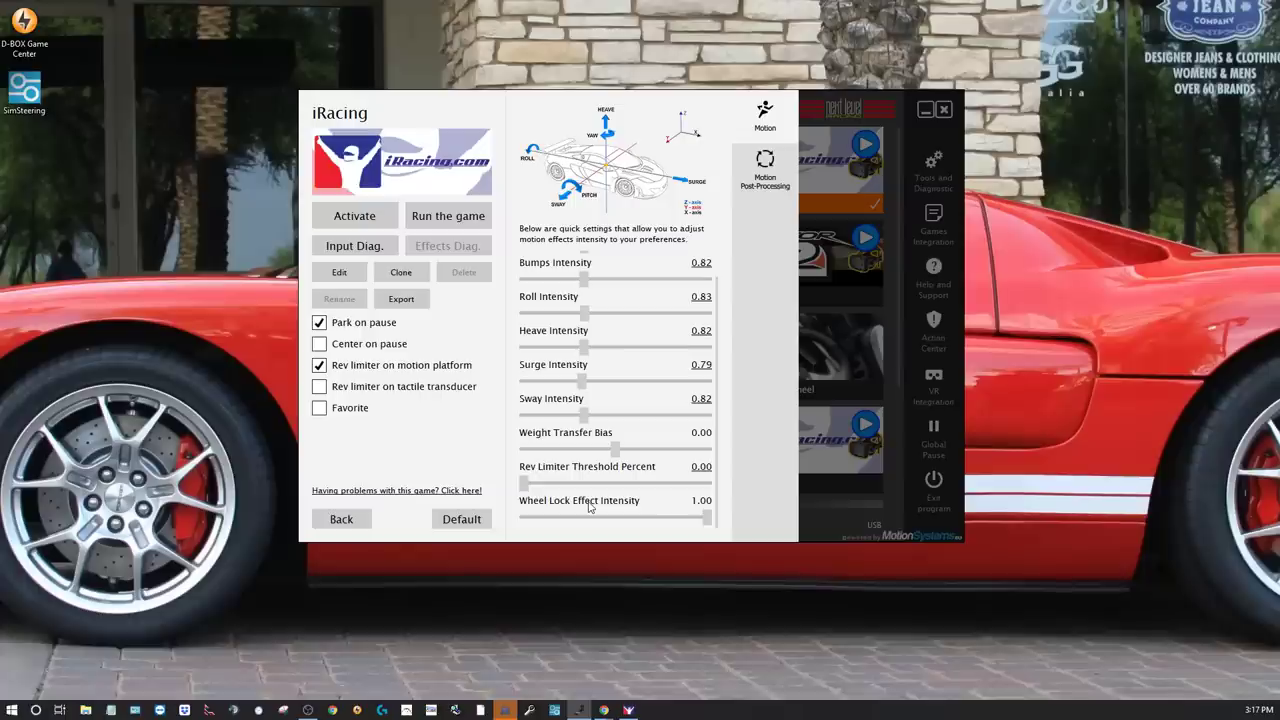
Try out the Rev Limiter Threshold Percent and Weight Transfer Bias adjustments in the iRacing profile, leaving both at 0.00
mouse_move(524, 484)
mouse_down()
mouse_move(608, 486)
mouse_move(516, 483)
mouse_up()
click(614, 449)
mouse_move(615, 450)
mouse_down()
mouse_move(632, 452)
mouse_move(603, 453)
mouse_up()
mouse_move(603, 452)
mouse_down()
mouse_move(639, 453)
mouse_move(617, 452)
mouse_up()
click(703, 440)
Try higher Overall Intensity values in the iRacing profile, reset it to the default 1.00, and set it to 0.80
scroll(603, 343, up, 1)
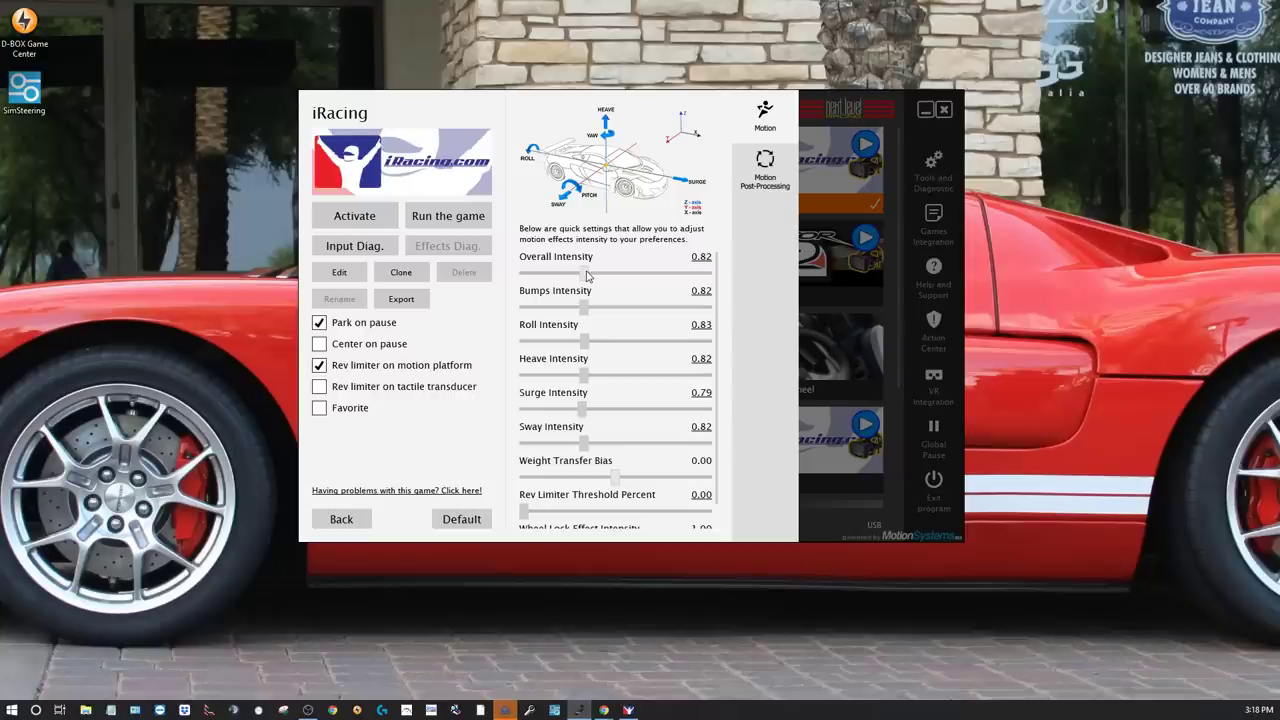
click(688, 268)
drag(597, 279, 710, 276)
drag(707, 276, 613, 276)
click(705, 258)
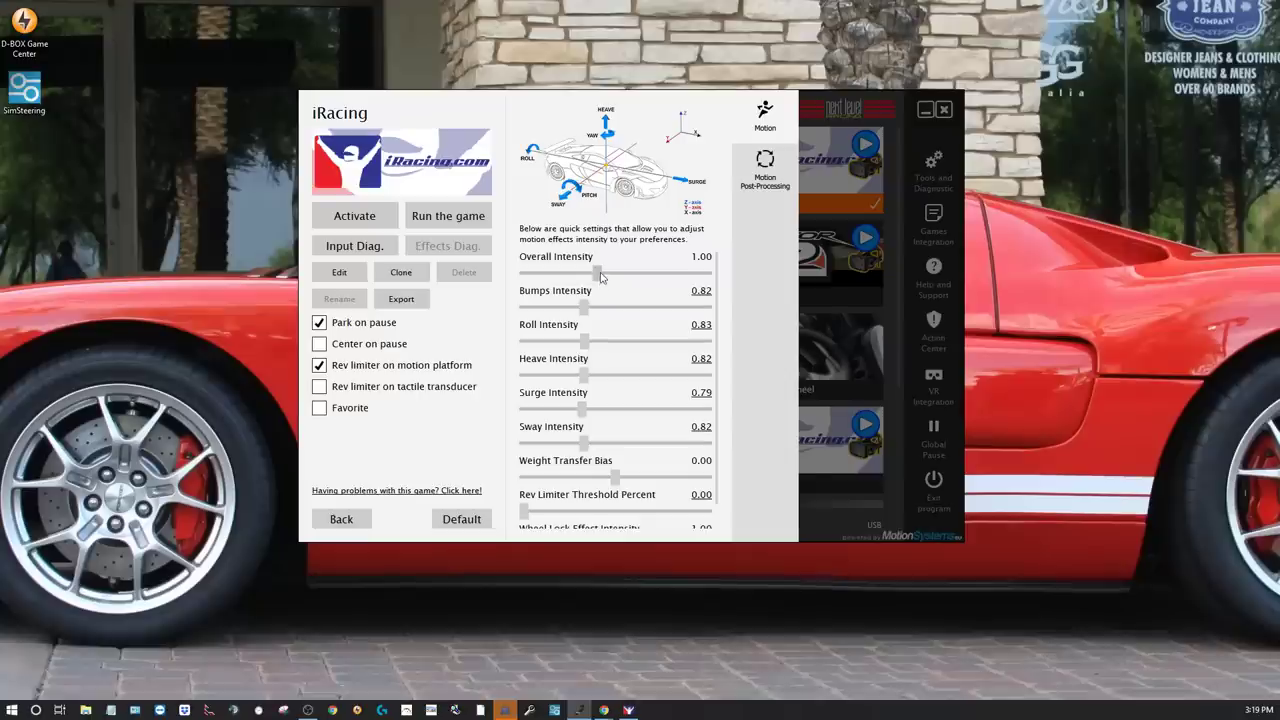
drag(601, 277, 587, 277)
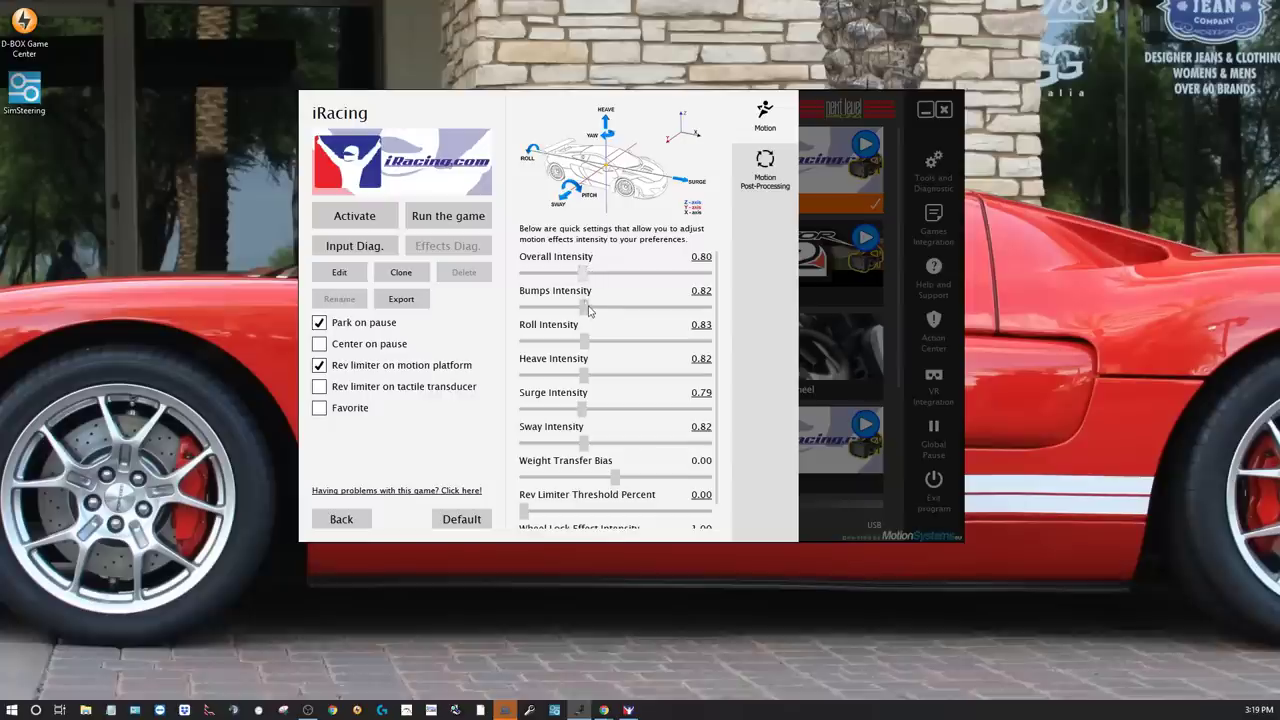
Set the iRacing profile's Bumps Intensity to 0.80
drag(585, 309, 585, 310)
drag(584, 308, 588, 309)
drag(587, 308, 585, 308)
Try the Rev Limiter Threshold Percent at 100.00 and at a mid-range value, and return it to 0.00
drag(524, 513, 727, 511)
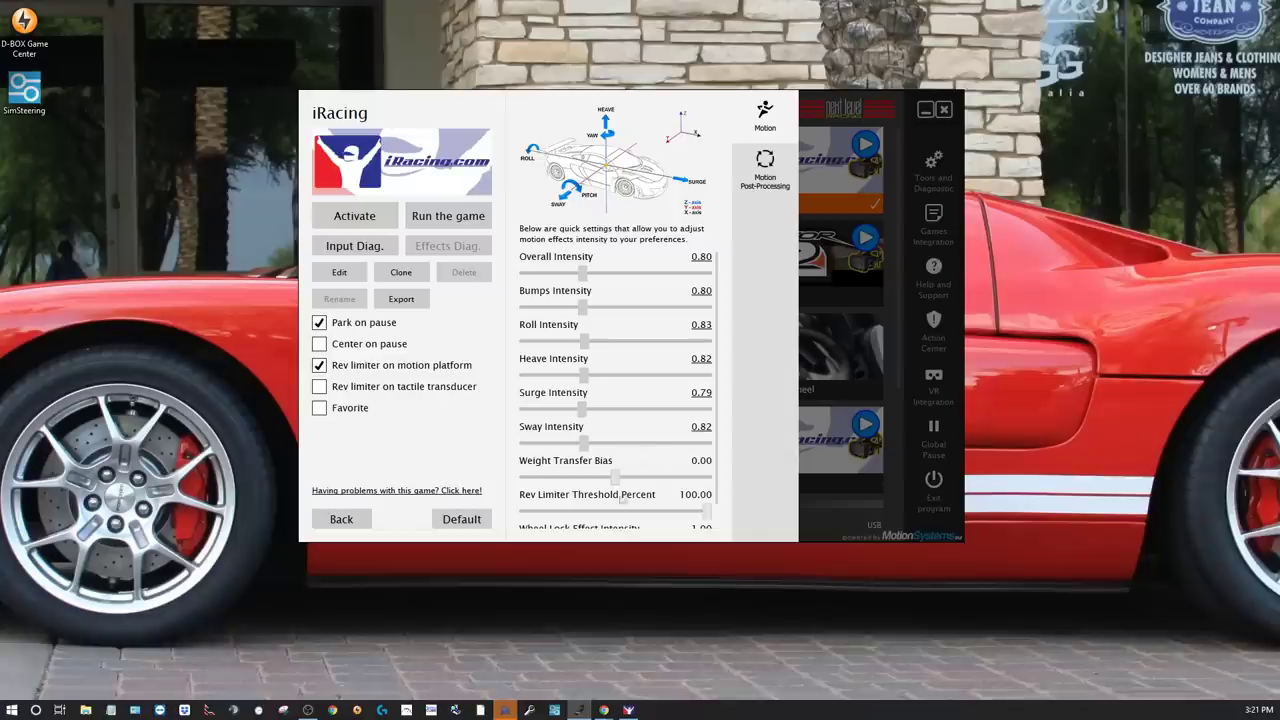
drag(705, 513, 620, 507)
drag(617, 514, 491, 504)
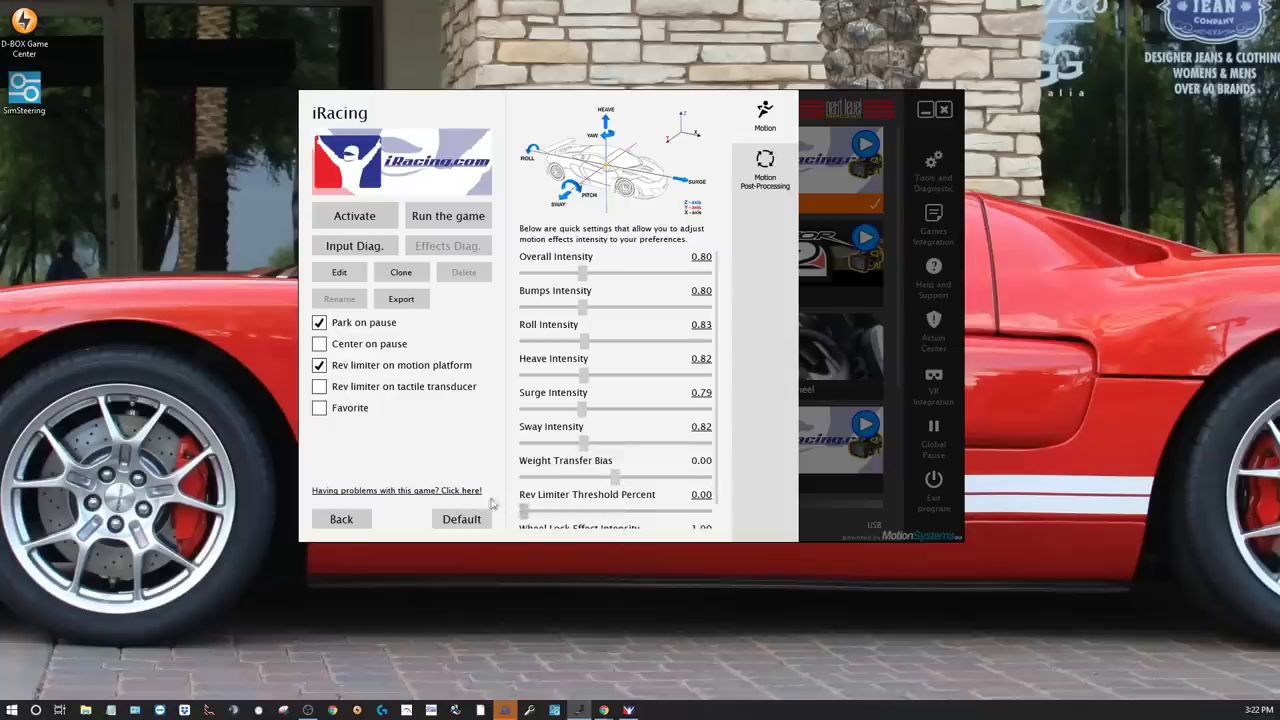